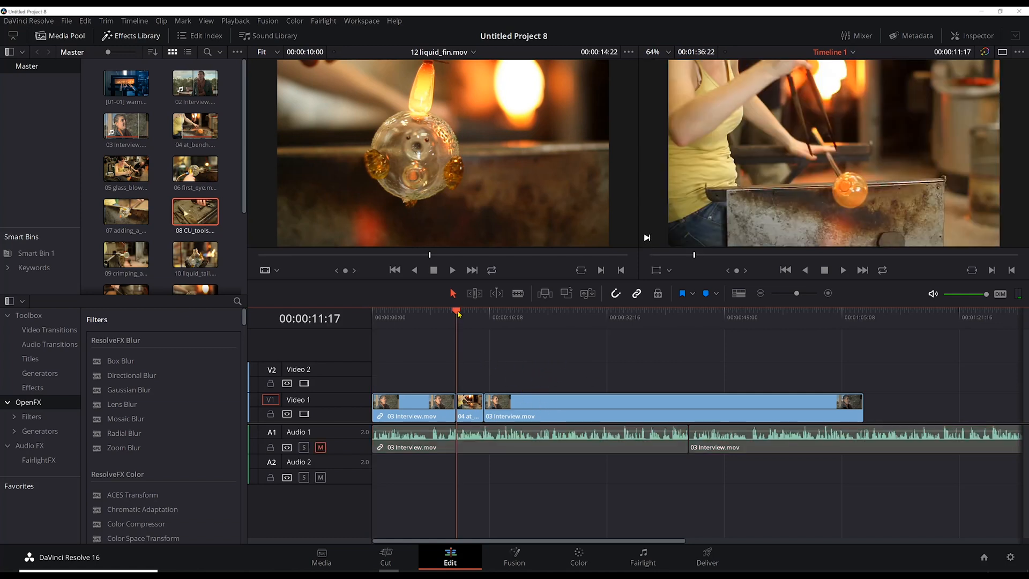
# Play Timeline 1 from 00:00:11:17 and scrub the playhead forward to the end of the Video 1 clips.
pyautogui.press('space')
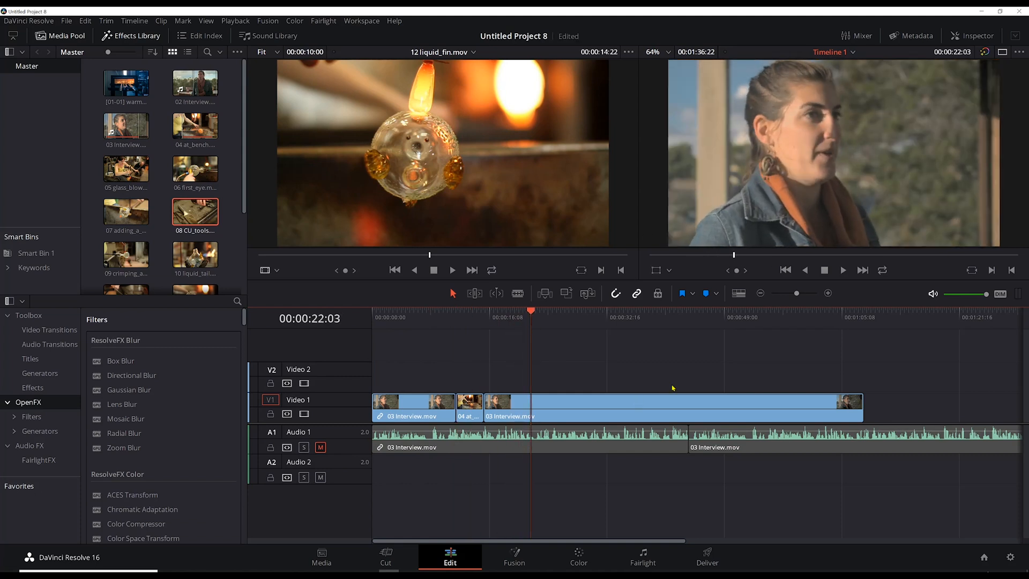
pyautogui.moveTo(530, 315); pyautogui.dragTo(618, 320)
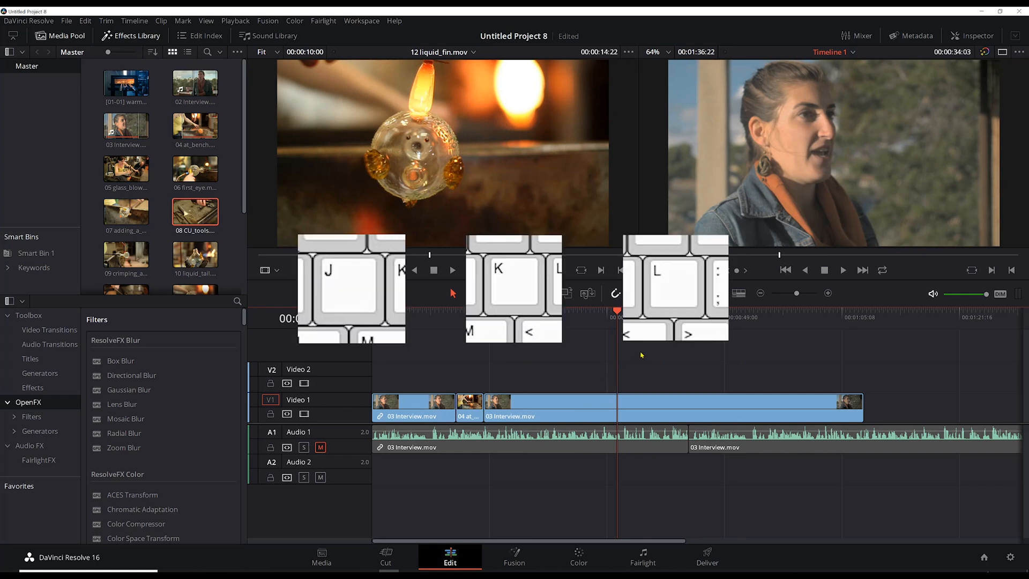
pyautogui.moveTo(580, 321); pyautogui.dragTo(882, 353)
# Play the timeline in reverse at increasing speeds until the playhead reaches the start.
pyautogui.press('j')
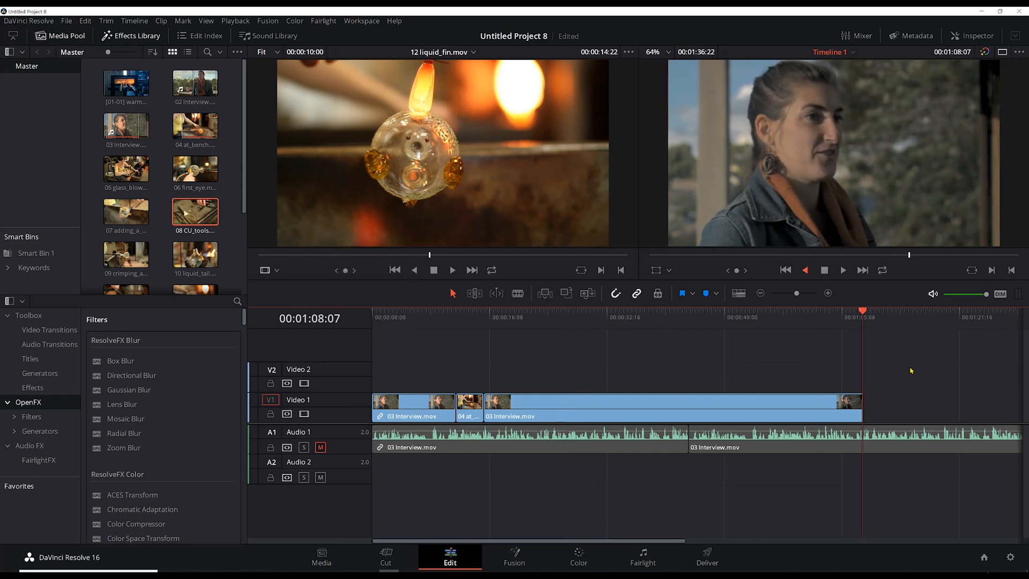
pyautogui.press('j')
pyautogui.press('j')
pyautogui.press('j')
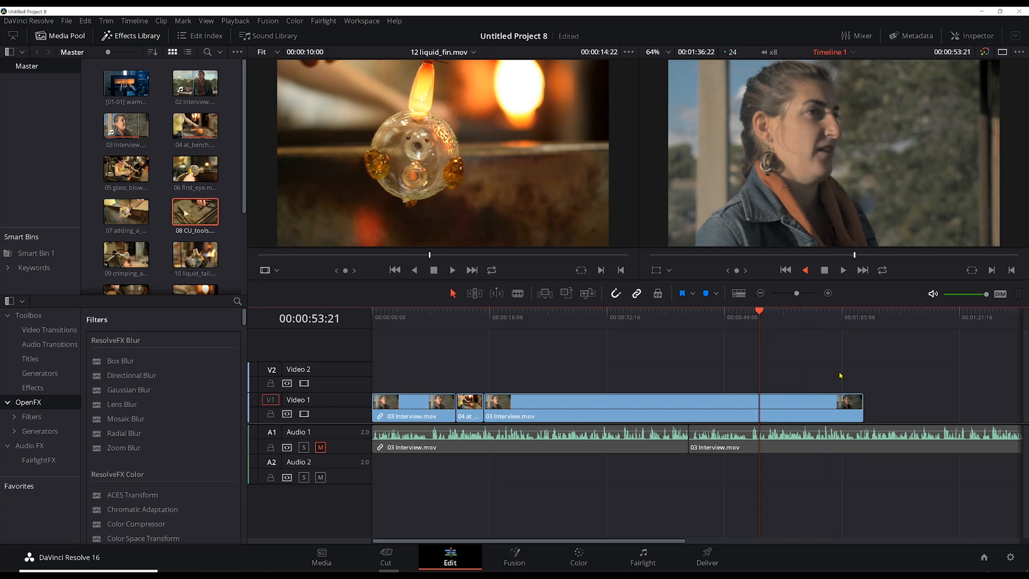
pyautogui.press('j')
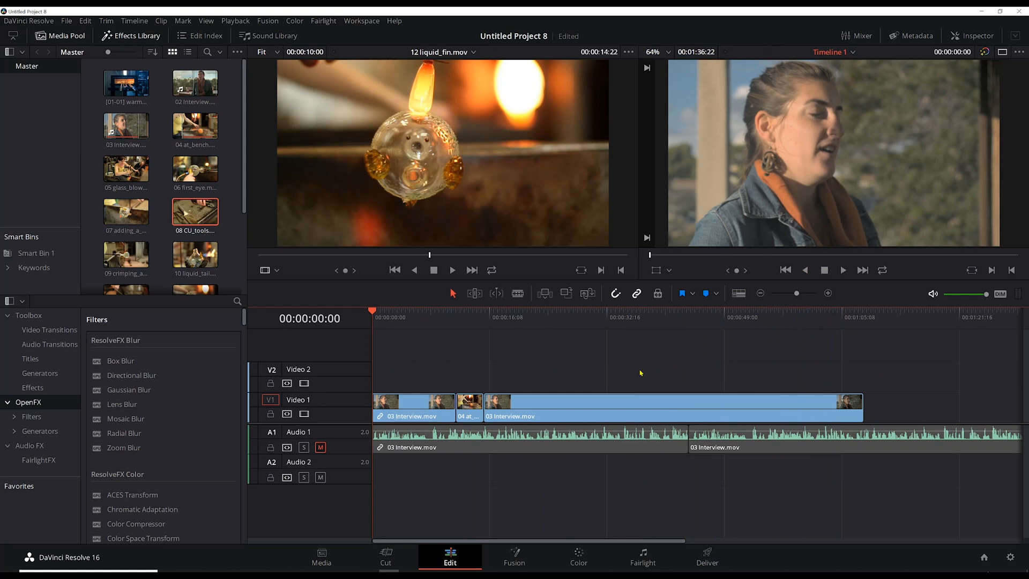
# Play the timeline forward from the start, raise the speed to 8x, and stop playback.
pyautogui.press('l')
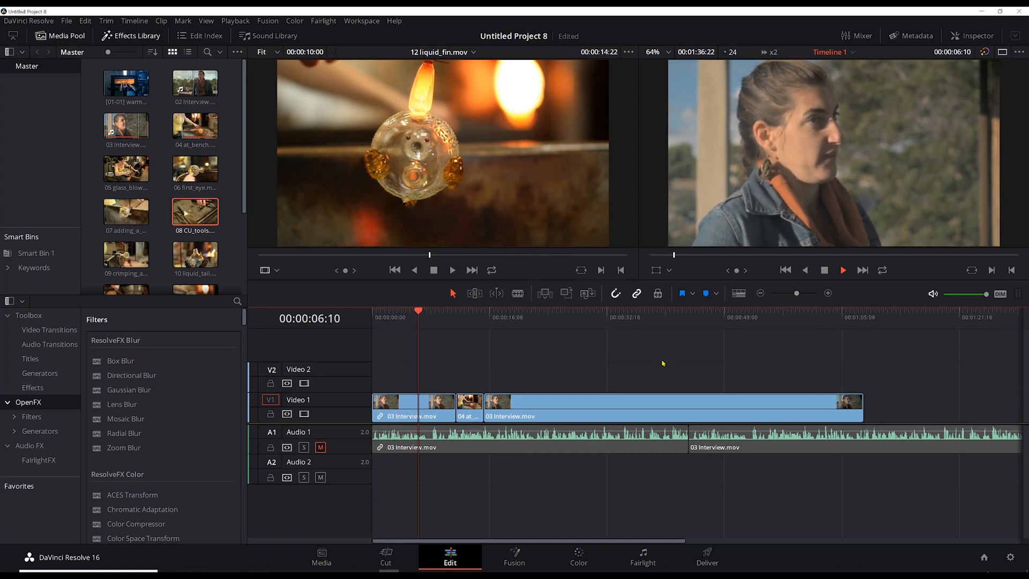
pyautogui.press('l')
pyautogui.press('l')
pyautogui.press('l')
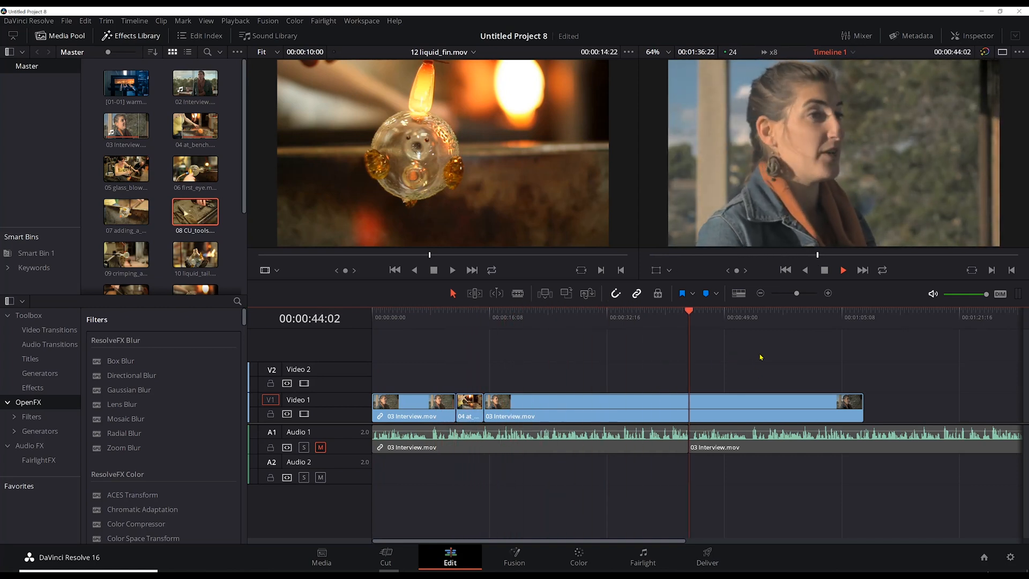
pyautogui.press('k')
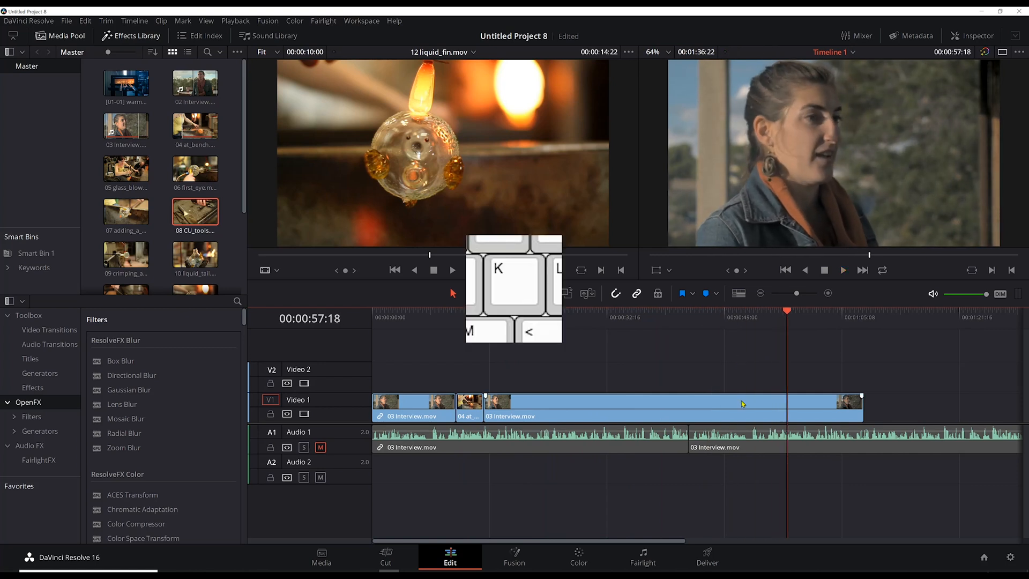
# Return the playhead to the timeline's start, fast-forward playback at 64x, and stop it partway through the interview.
pyautogui.click(508, 316)
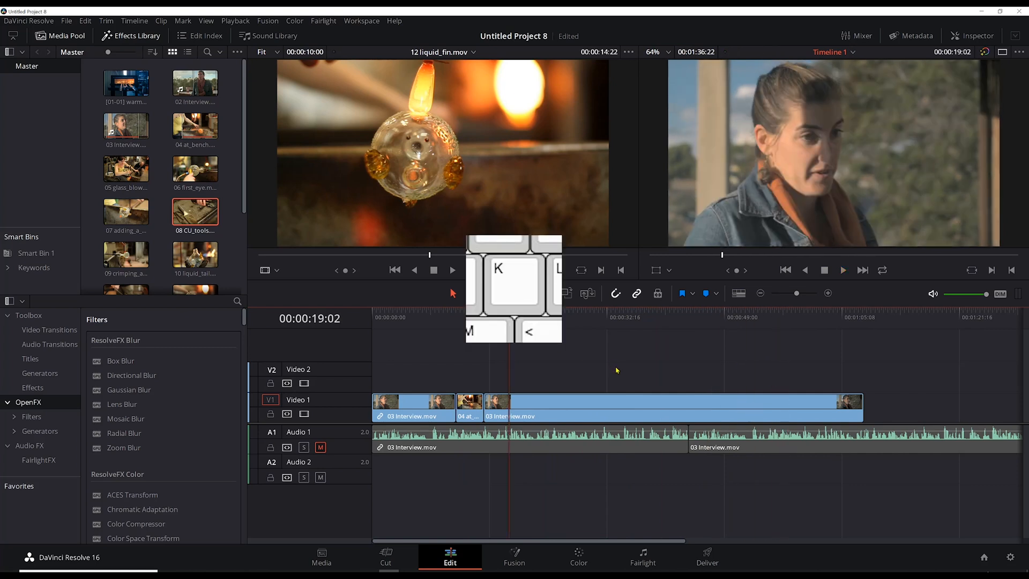
pyautogui.moveTo(509, 315); pyautogui.dragTo(363, 316)
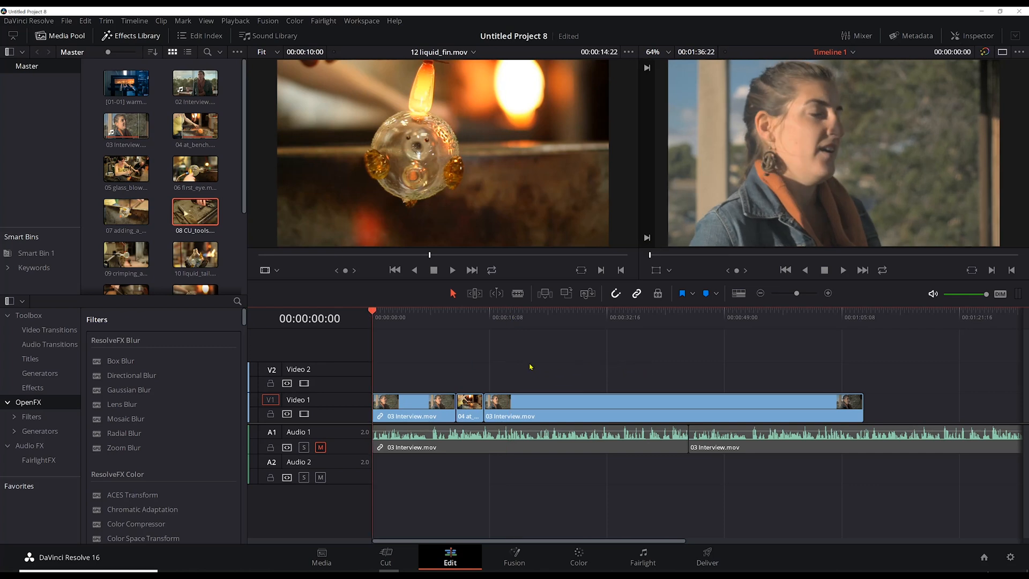
pyautogui.press('l')
pyautogui.press('l')
pyautogui.press('l')
pyautogui.press('l')
pyautogui.press('l')
pyautogui.press('l')
pyautogui.press('l')
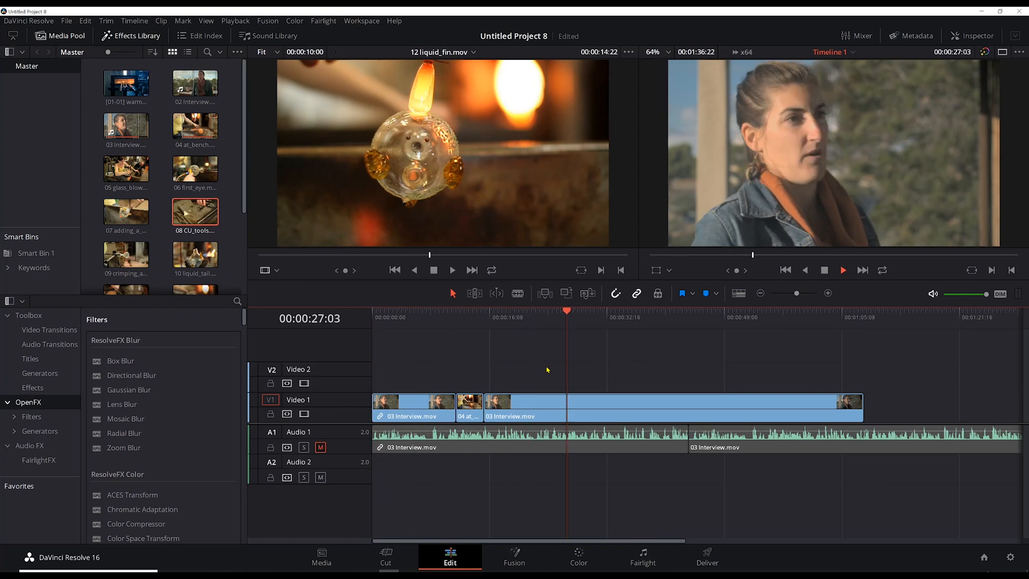
pyautogui.press('k')
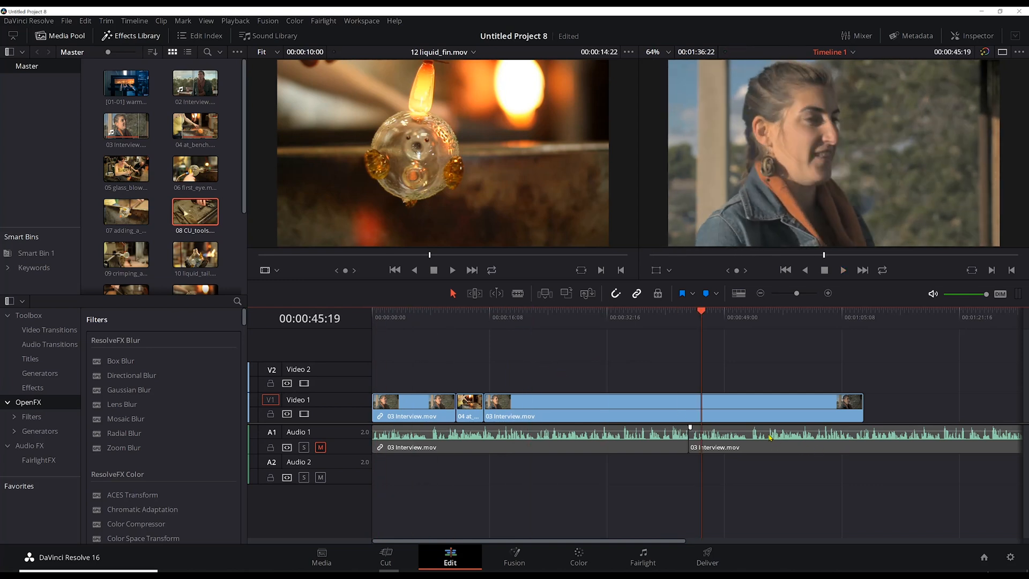
# Shuttle back and forth around 00:00:38 in the interview by alternating reverse and forward playback, and stop there.
pyautogui.moveTo(704, 315); pyautogui.dragTo(660, 322)
pyautogui.press('space')
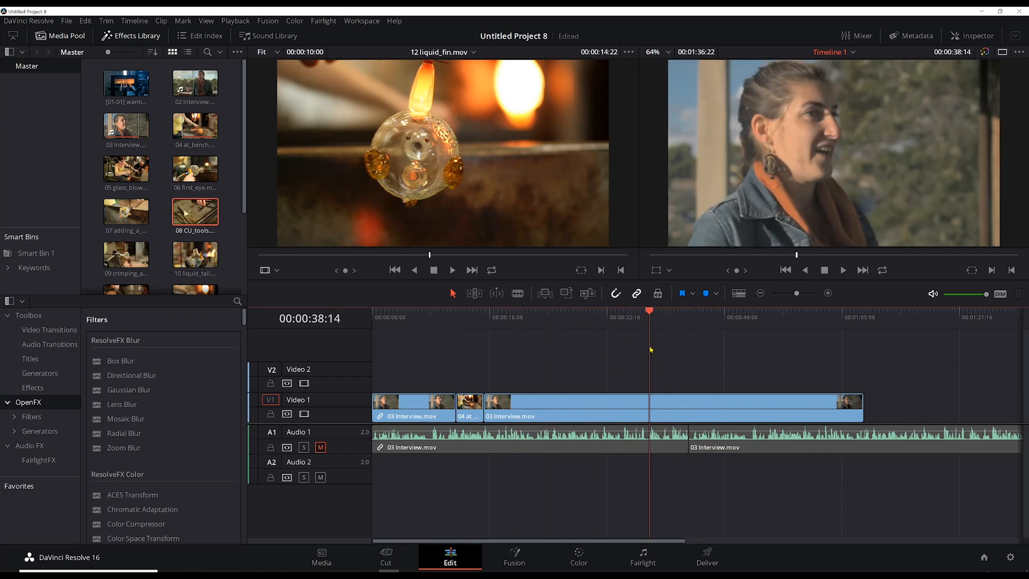
pyautogui.press('j')
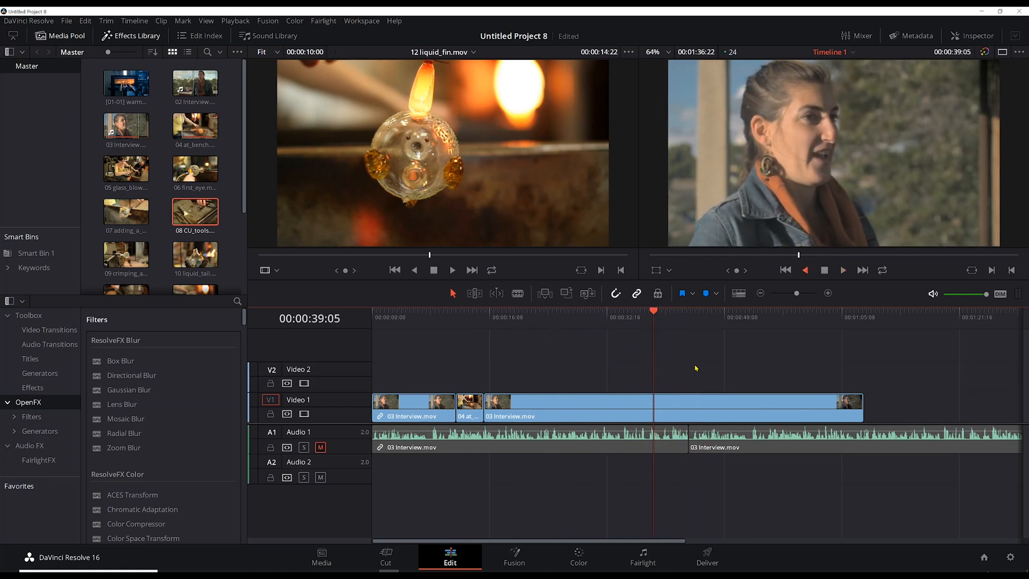
pyautogui.press('l')
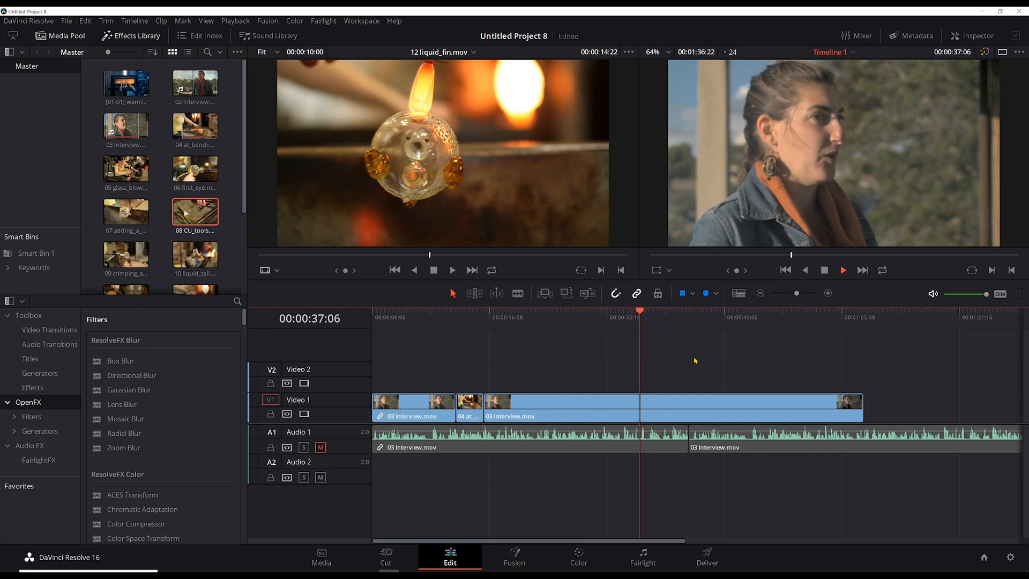
pyautogui.press('j')
pyautogui.press('l')
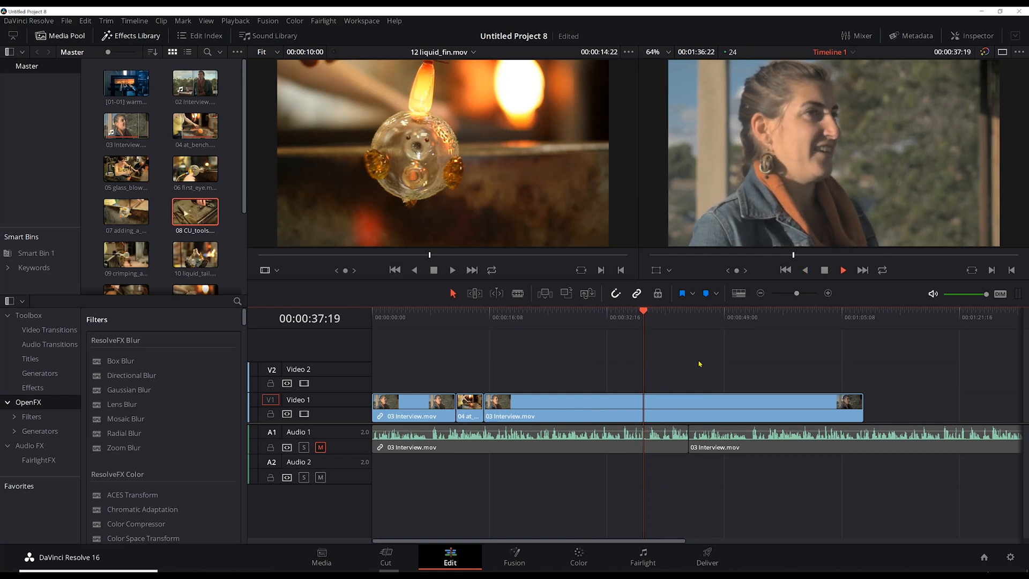
pyautogui.press('j')
pyautogui.press('l')
pyautogui.press('k')
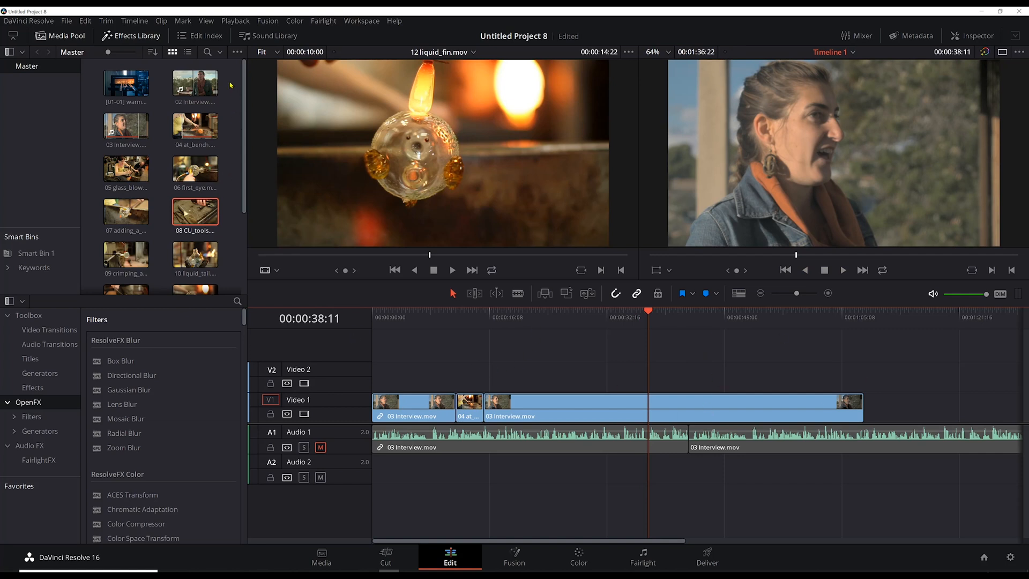
# Set the clip color of the 02 Interview and 03 Interview media pool clips to Navy.
pyautogui.scroll(-3, 234, 217)
pyautogui.scroll(-2, 234, 217)
pyautogui.scroll(2, 222, 249)
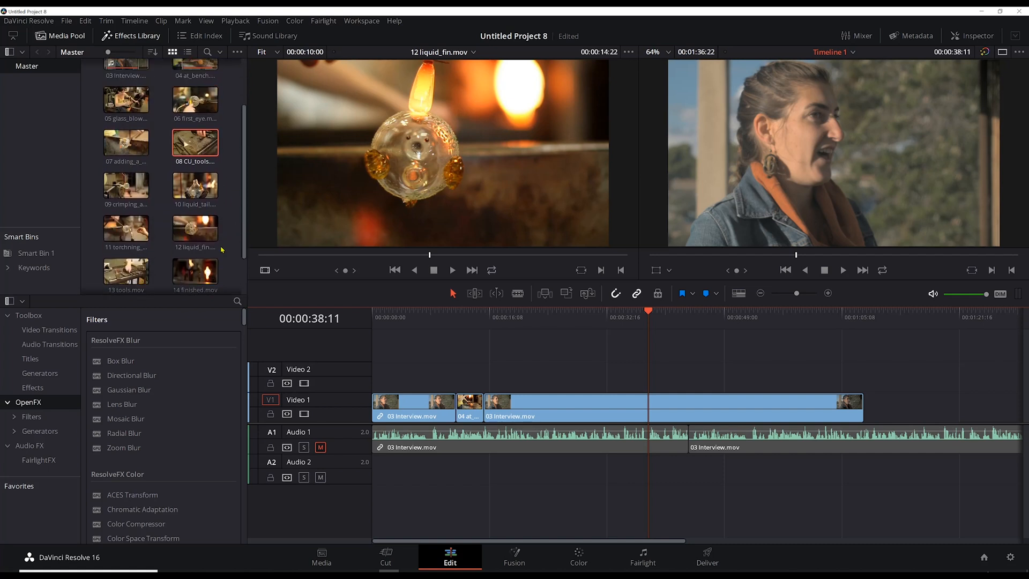
pyautogui.scroll(2, 222, 250)
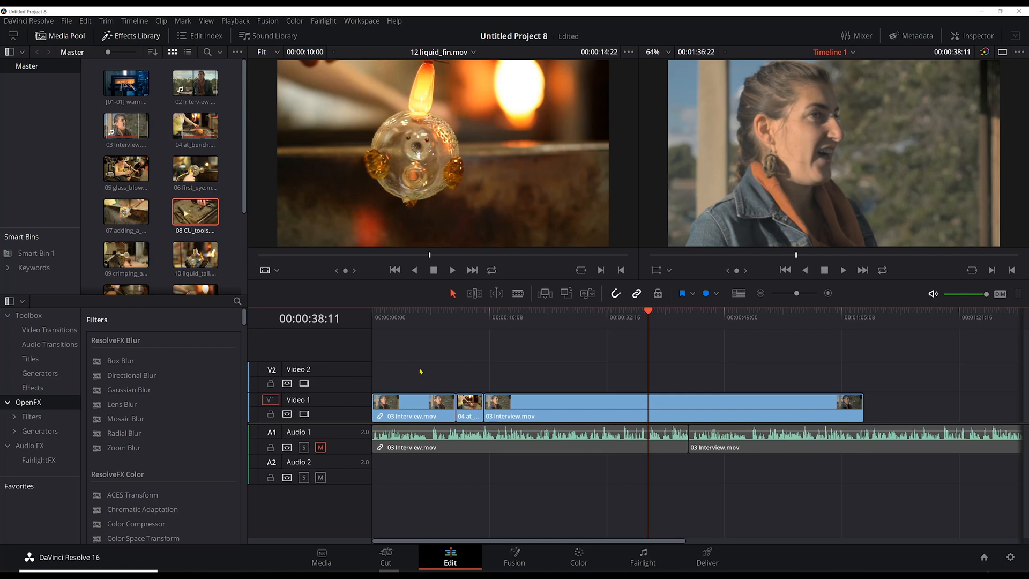
pyautogui.click(195, 86)
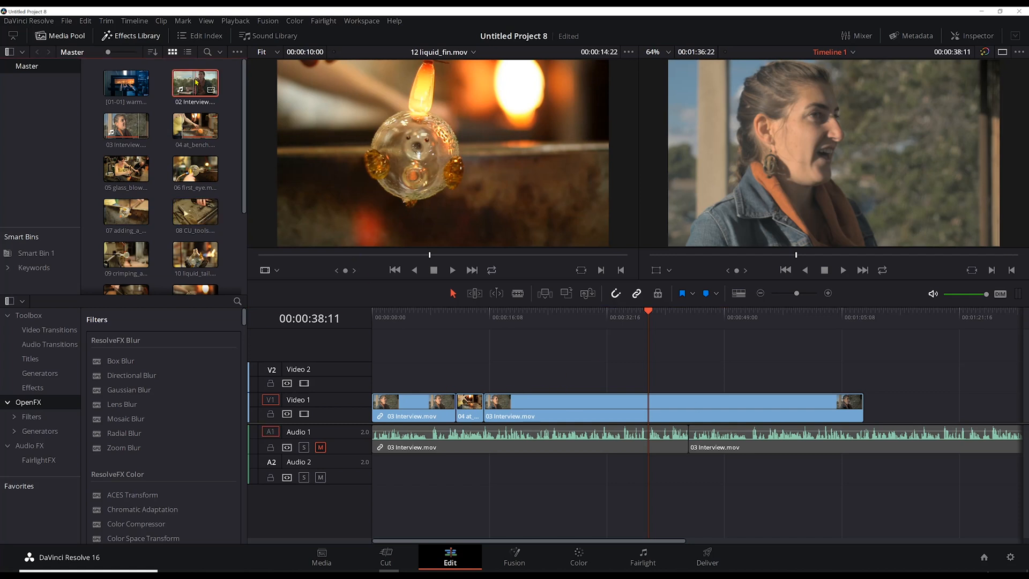
pyautogui.keyDown('ctrl'); pyautogui.click(129, 132); pyautogui.keyUp('ctrl')
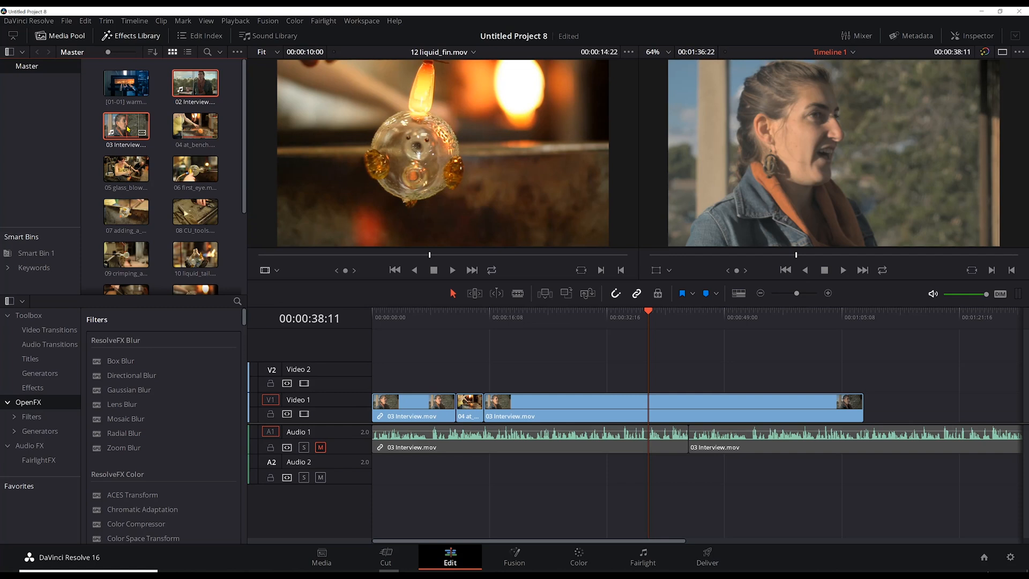
pyautogui.rightClick(127, 129)
pyautogui.moveTo(176, 236)
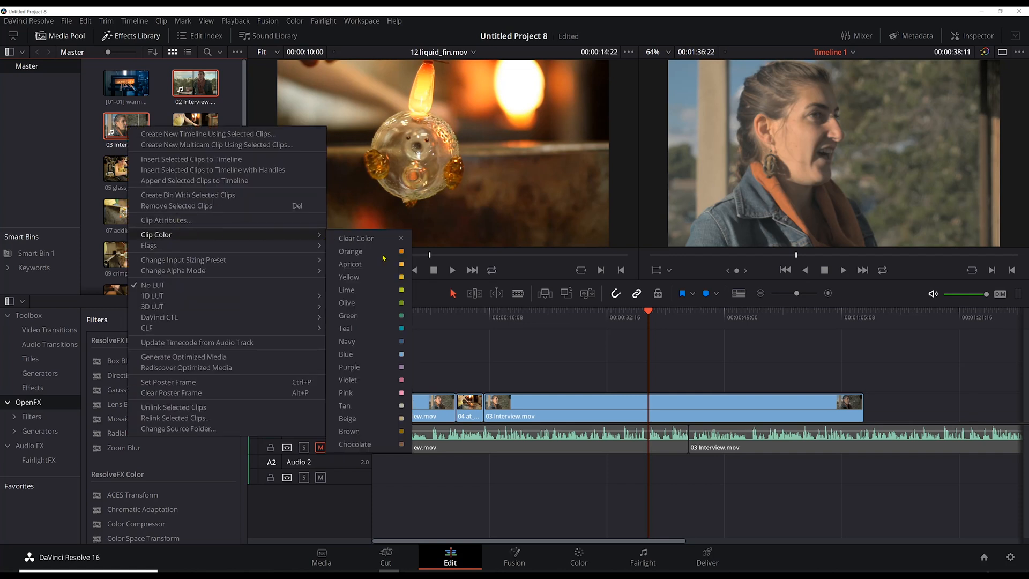
pyautogui.click(401, 342)
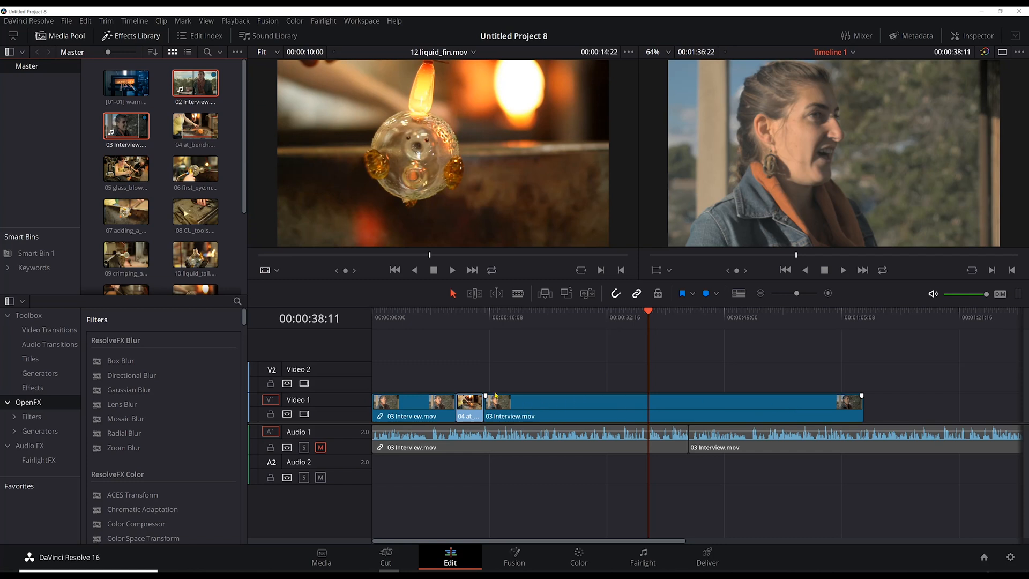
# Set the clip color of the 04 at_bench media pool clip to Orange.
pyautogui.rightClick(197, 130)
pyautogui.moveTo(234, 241)
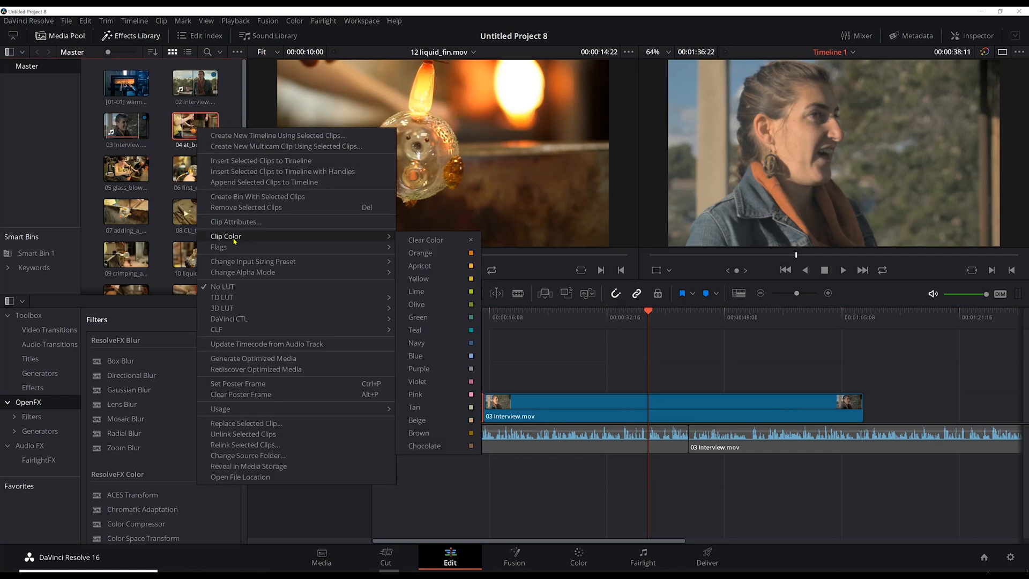
pyautogui.click(427, 254)
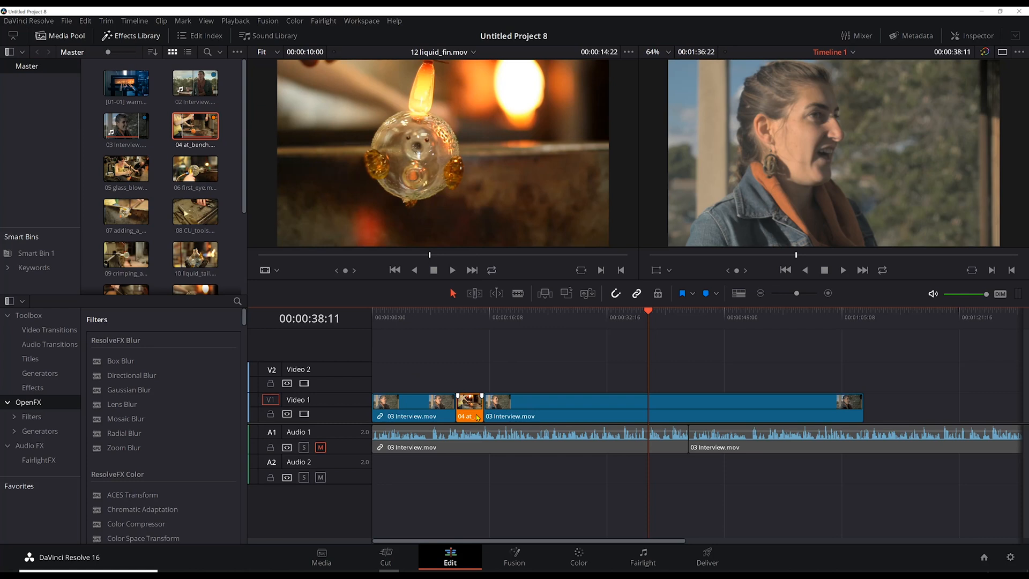
# Append media pool clips 05 through 14 to the end of Video 1 and place the playhead over the added 06 clip.
pyautogui.moveTo(234, 152); pyautogui.dragTo(113, 327)
pyautogui.moveTo(113, 326); pyautogui.dragTo(107, 242)
pyautogui.moveTo(195, 175); pyautogui.dragTo(871, 405)
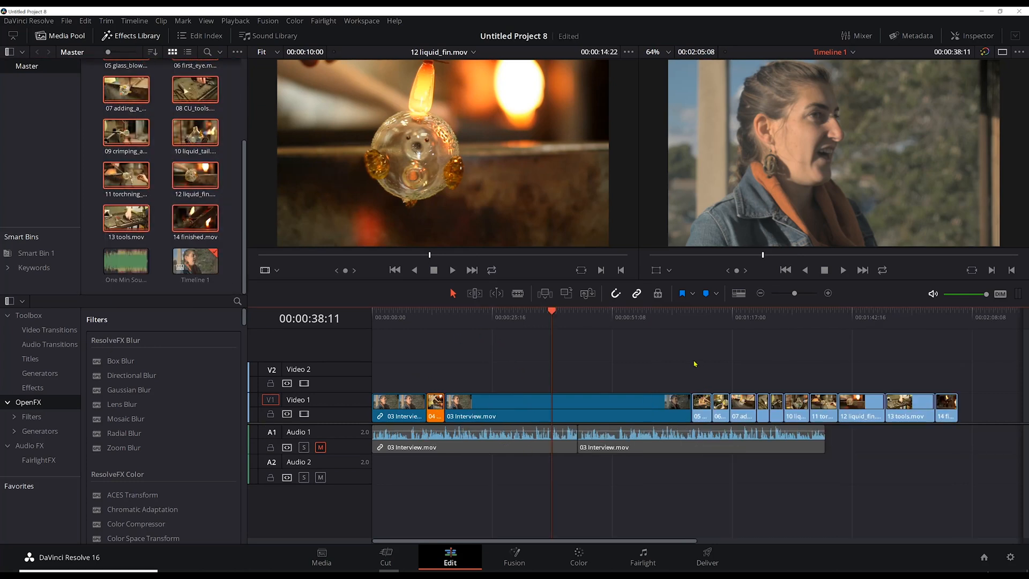
pyautogui.click(708, 314)
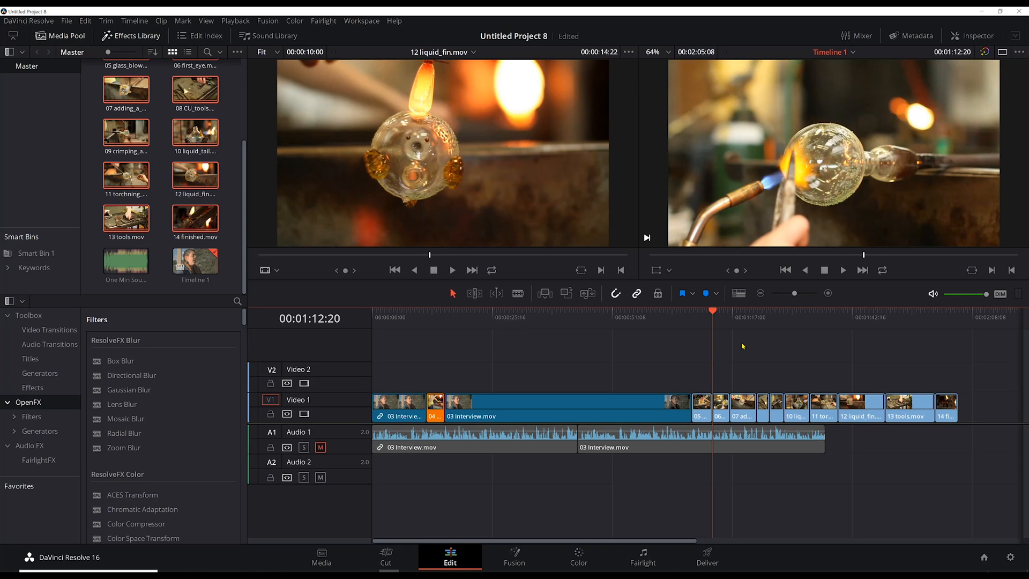
# Assign a shared clip color to media pool clips 07 through 10.
pyautogui.click(228, 249)
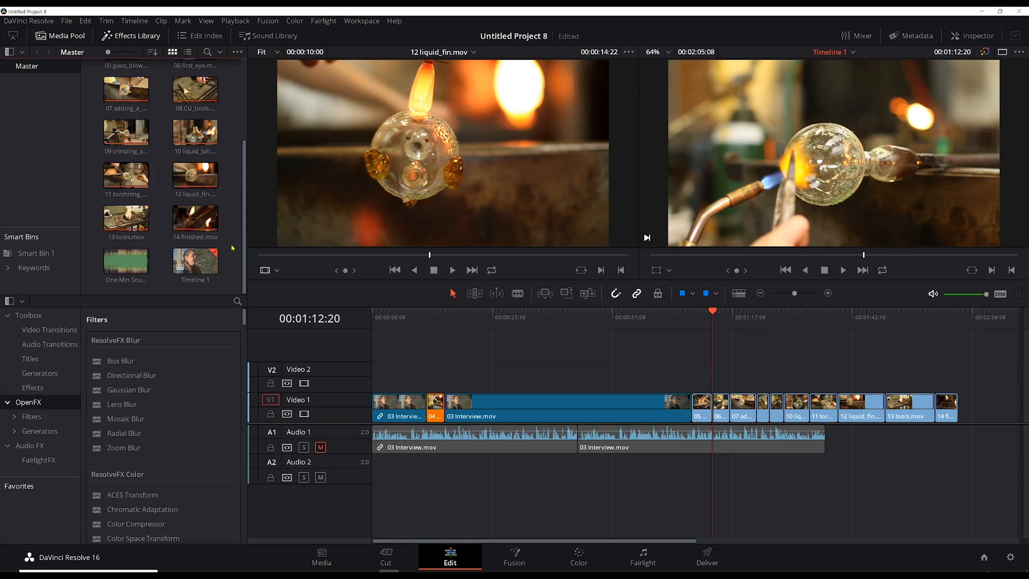
pyautogui.scroll(2, 233, 246)
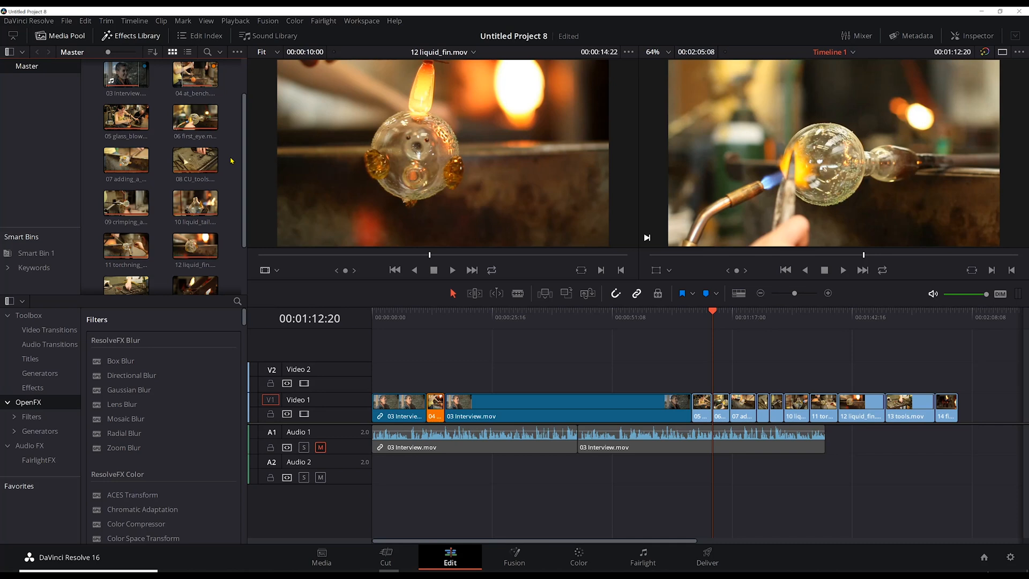
pyautogui.moveTo(232, 160); pyautogui.dragTo(110, 217)
pyautogui.rightClick(121, 213)
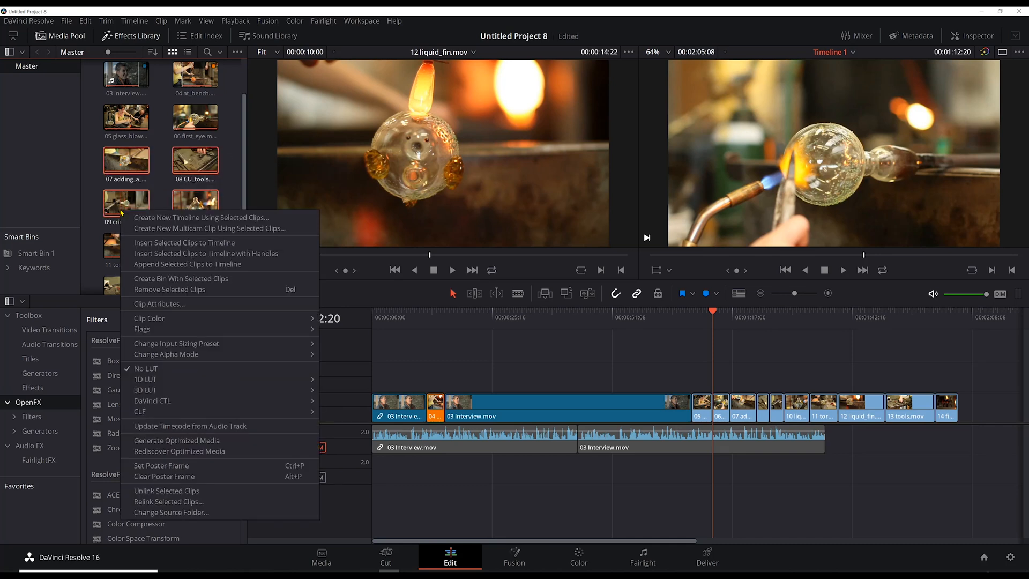
pyautogui.moveTo(308, 319)
pyautogui.click(375, 361)
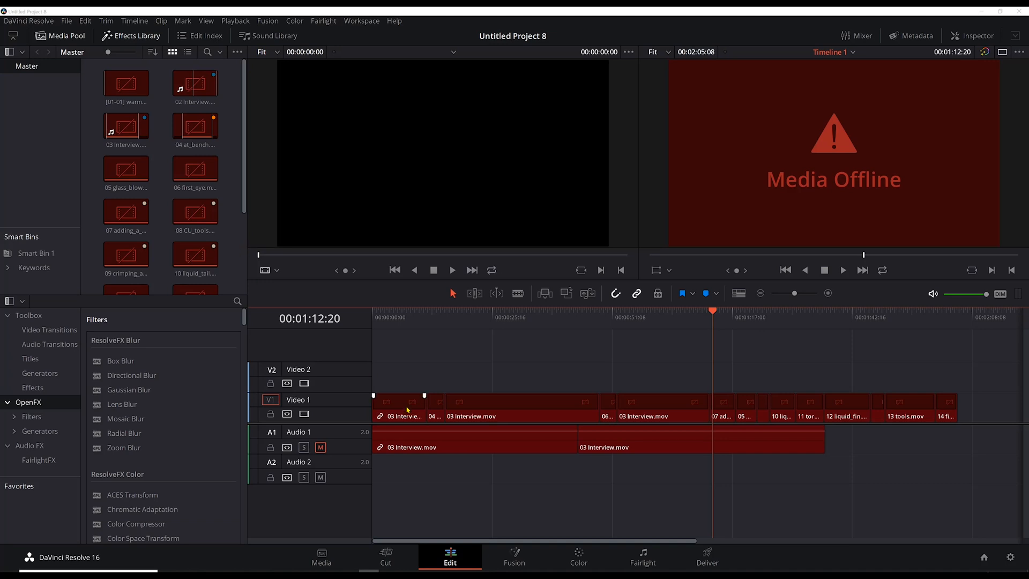
# View the lesson folders inside R15 lessons in File Explorer and minimize its window.
pyautogui.moveTo(781, 159); pyautogui.dragTo(756, 161)
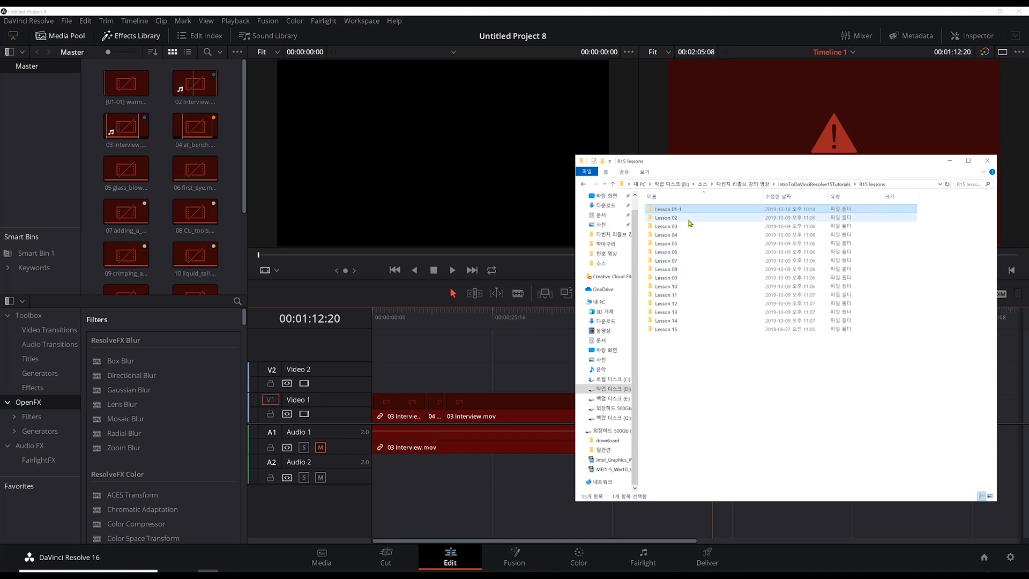
pyautogui.click(949, 161)
# Relink the offline clips in the Master bin to the Lesson 01-1 source folder inside R15 lessons.
pyautogui.click(203, 86)
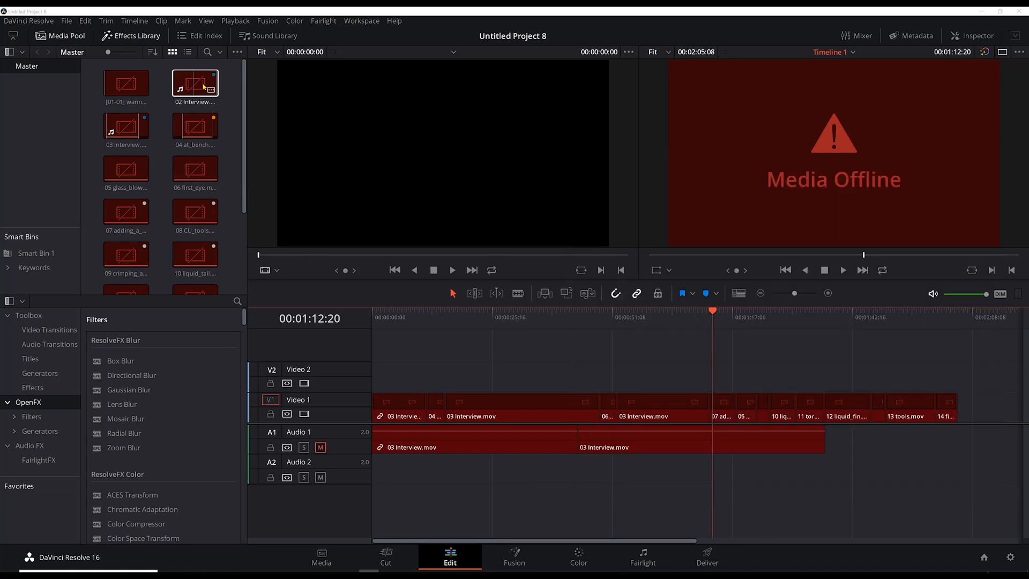
pyautogui.click(53, 152)
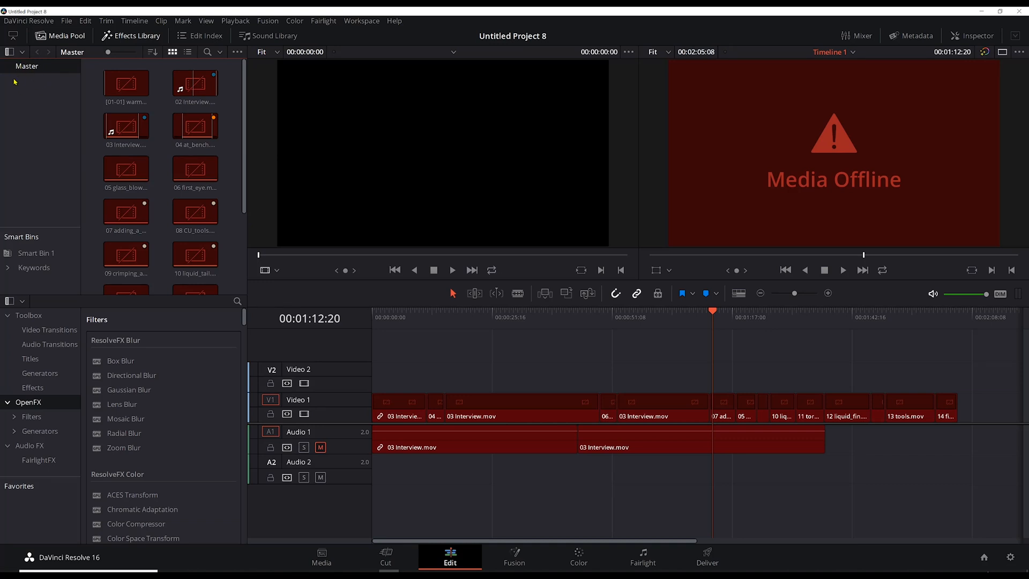
pyautogui.rightClick(41, 85)
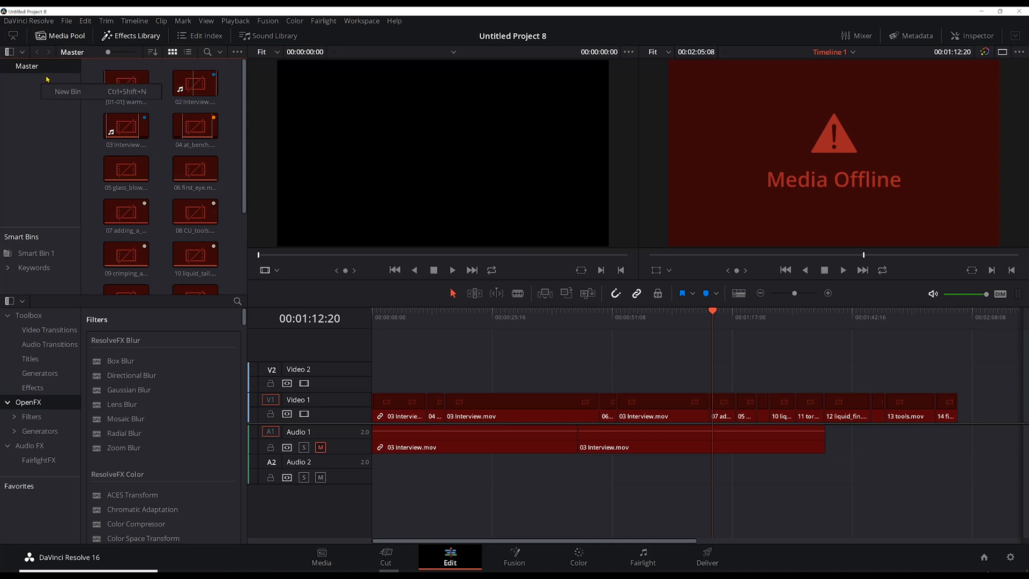
pyautogui.rightClick(29, 68)
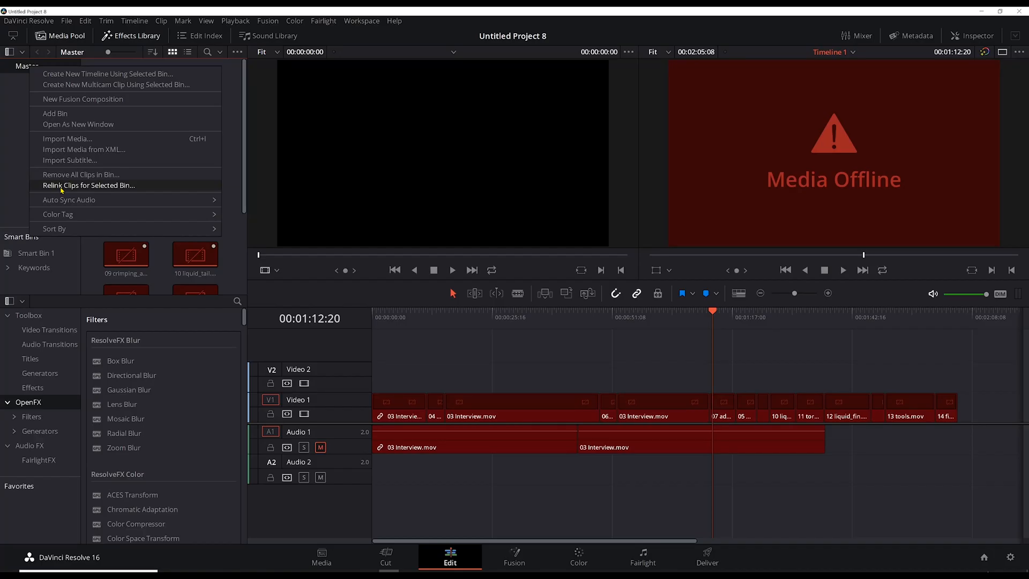
pyautogui.click(61, 185)
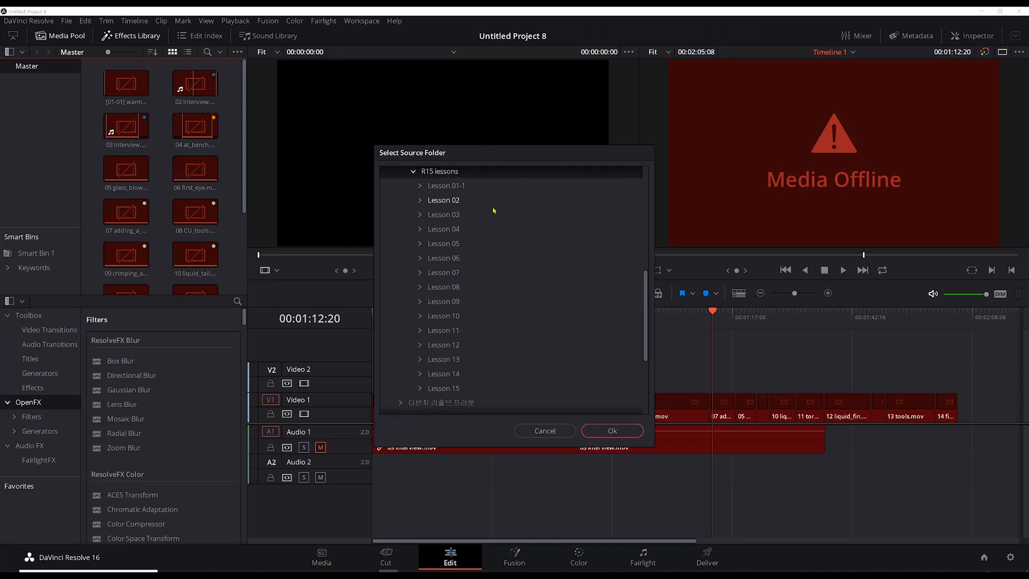
pyautogui.click(454, 185)
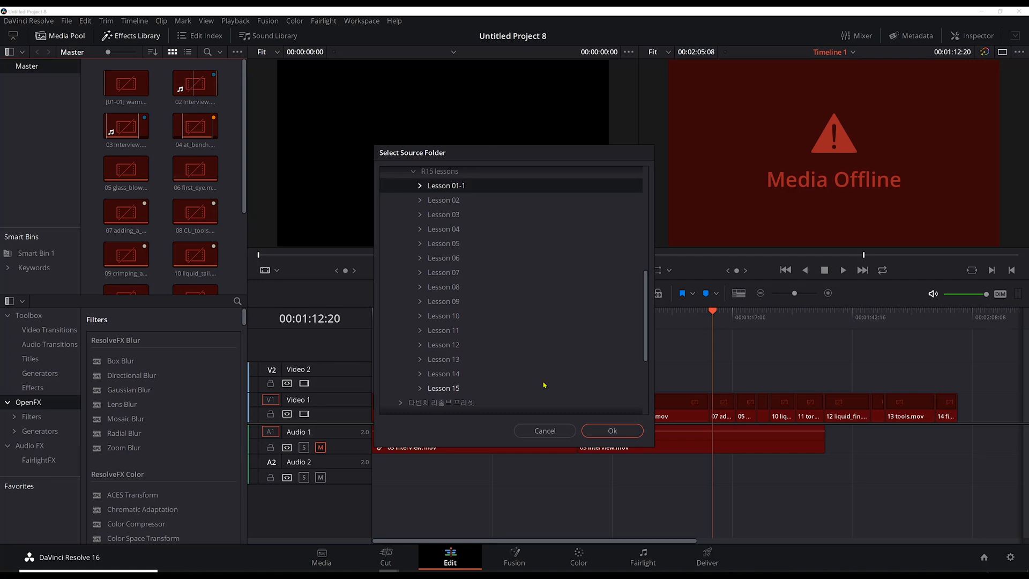
pyautogui.click(613, 431)
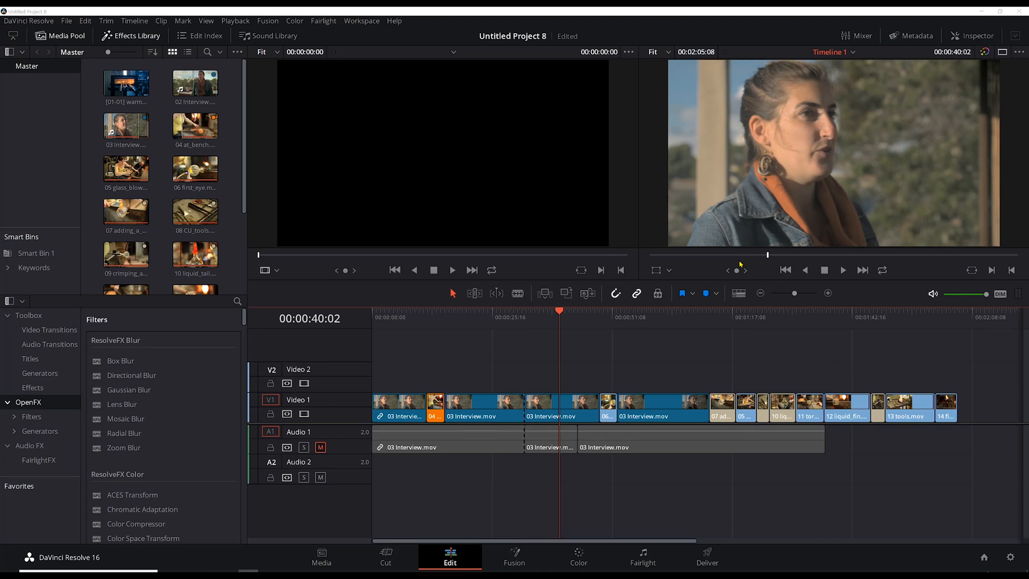
# Open the Keyboard Customization window.
pyautogui.click(28, 22)
pyautogui.click(28, 22)
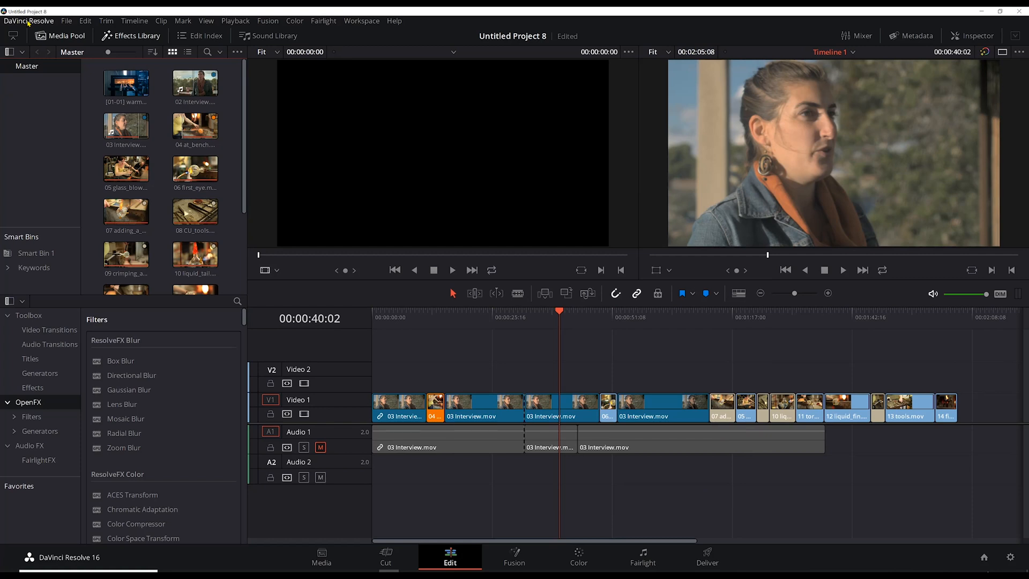
pyautogui.click(28, 21)
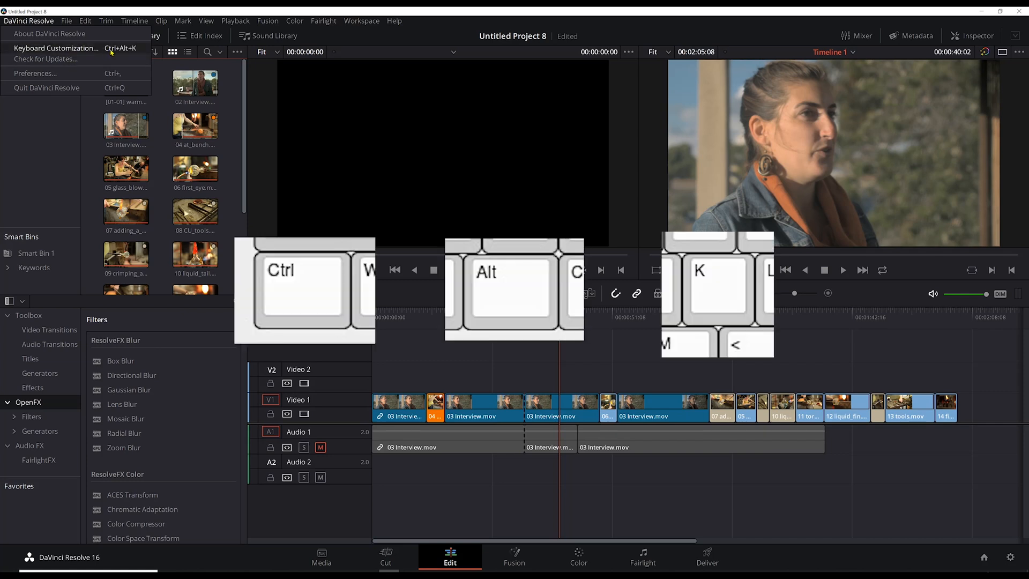
pyautogui.click(49, 141)
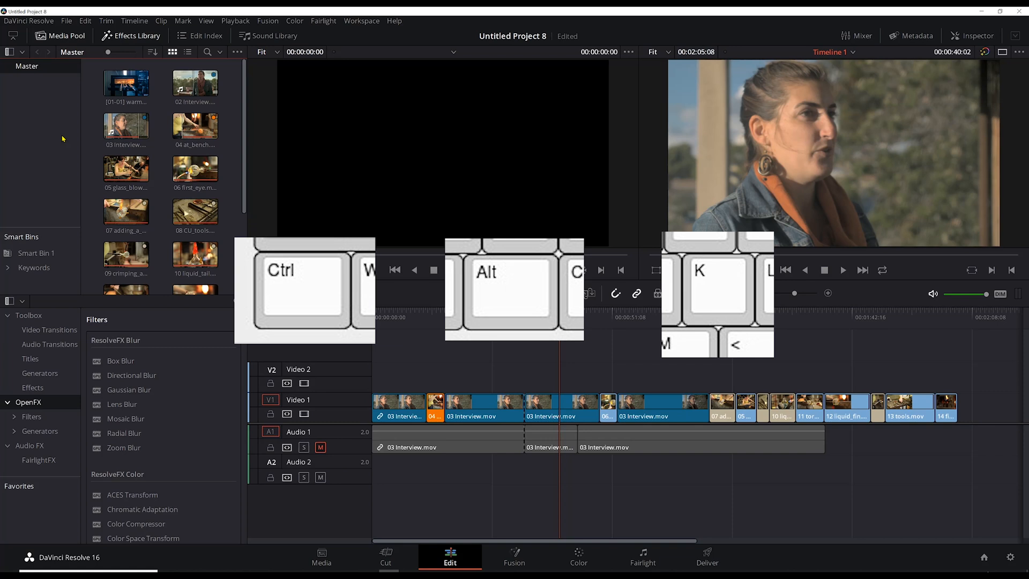
pyautogui.hotkey('ctrl', 'alt', 'k')
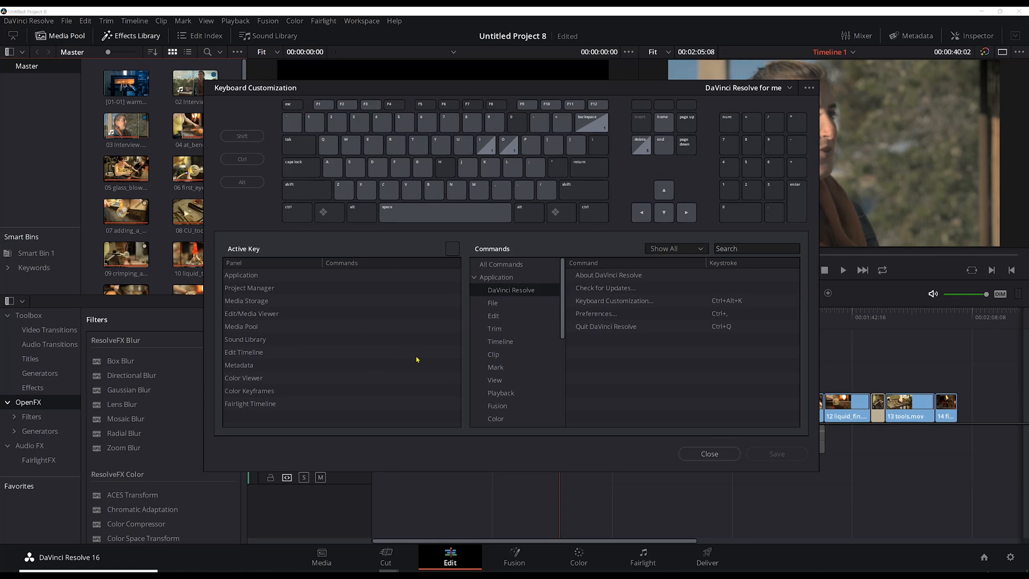
# Search all commands in Keyboard Customization for "razor".
pyautogui.click(511, 266)
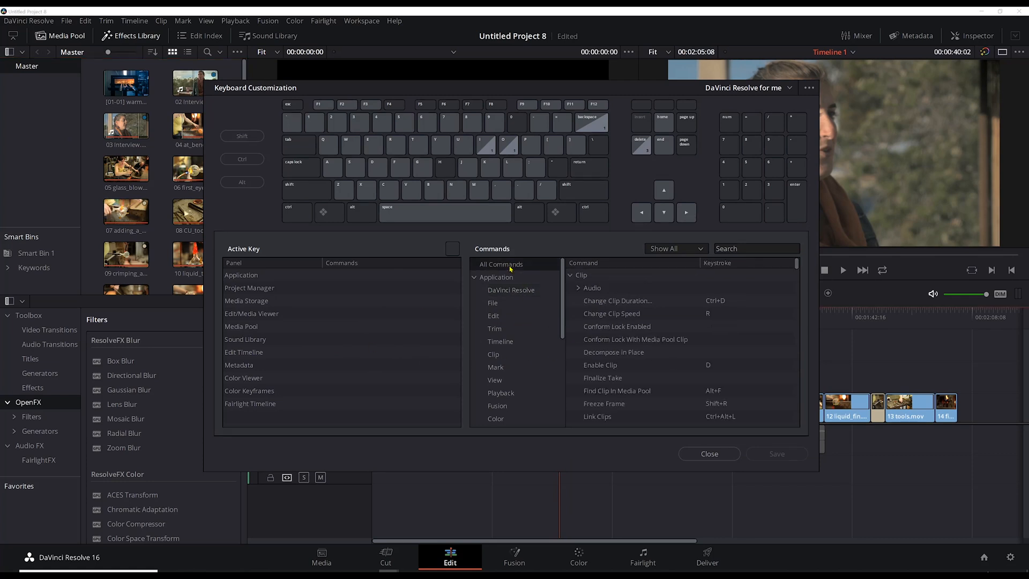
pyautogui.click(757, 248)
pyautogui.write('razo')
pyautogui.write('r')
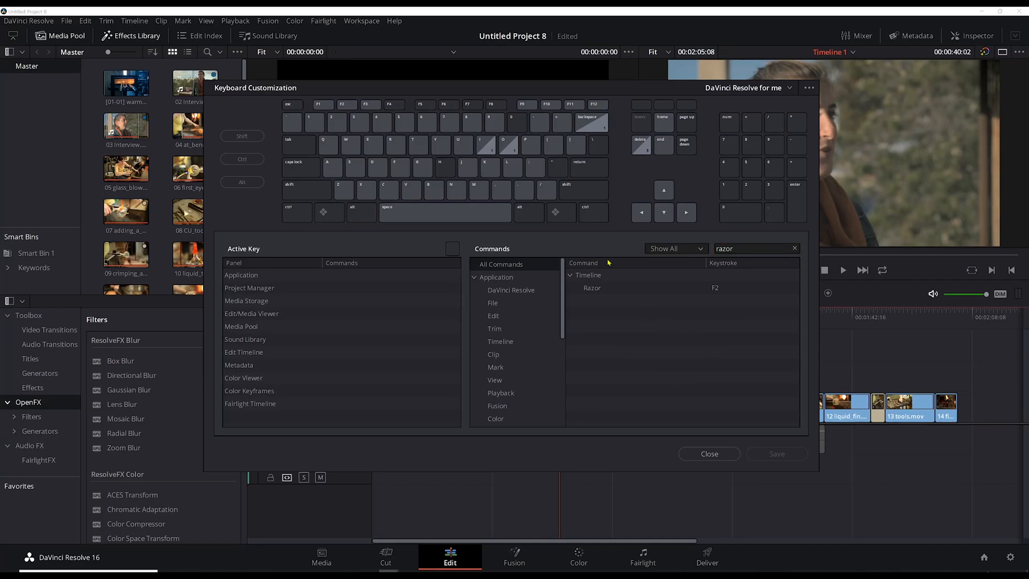
# Add Ctrl+B as a second keystroke for the Razor command and remove it again.
pyautogui.moveTo(736, 289)
pyautogui.click(737, 288)
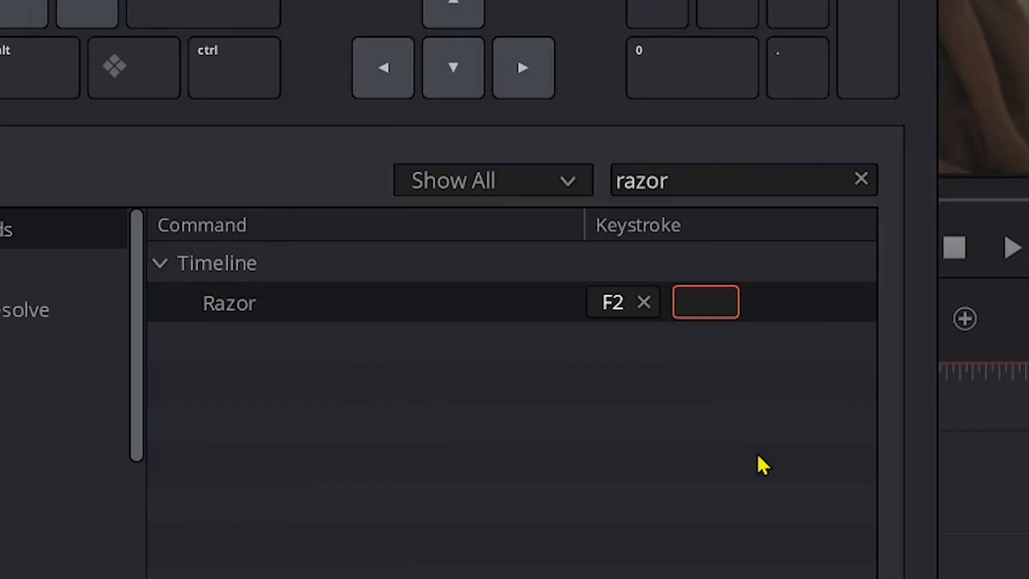
pyautogui.hotkey('ctrl', 'b')
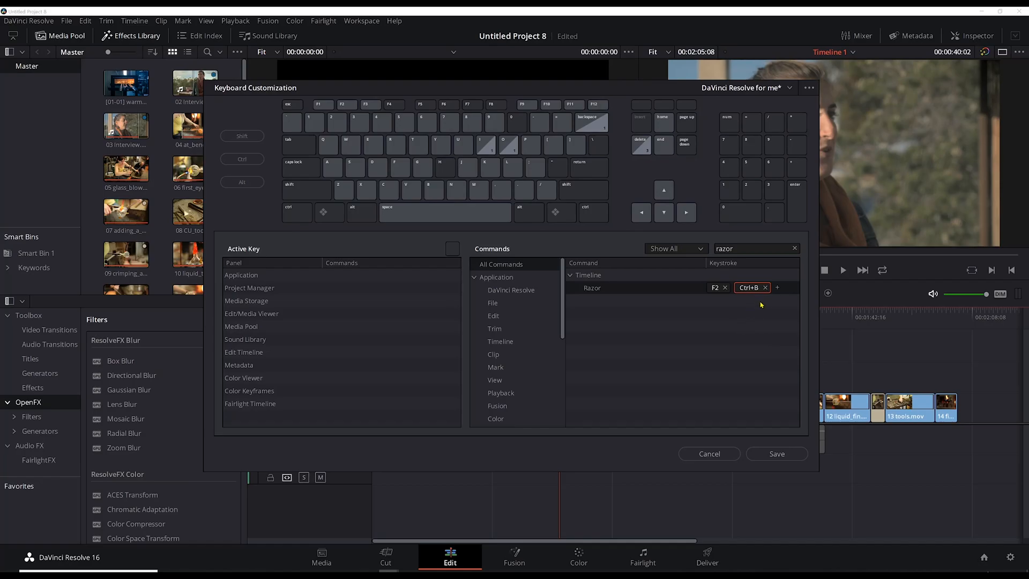
pyautogui.click(765, 287)
# Replace the command search with "playhead" and expand the Ripple group under Trim to view its keystrokes.
pyautogui.click(794, 248)
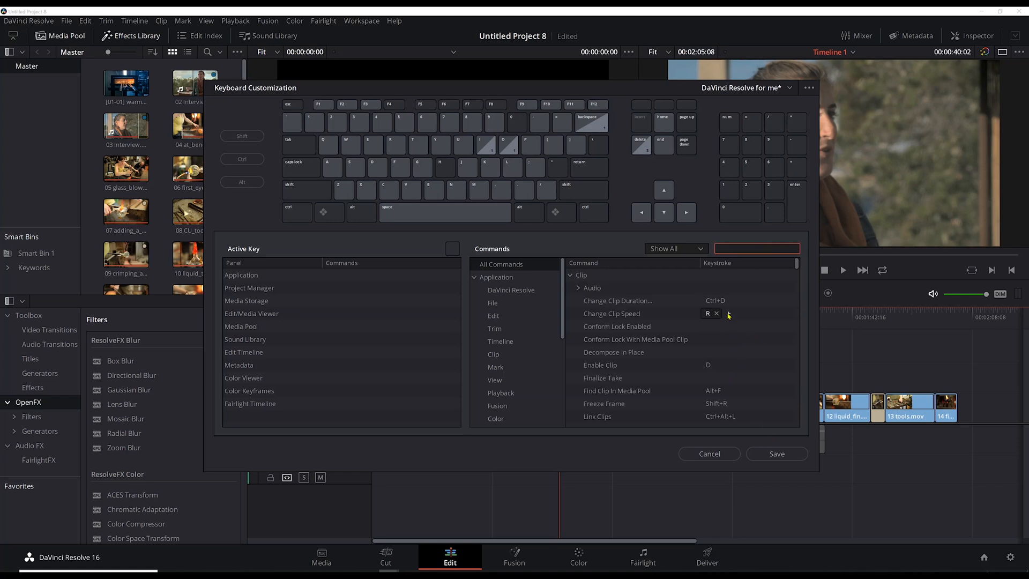
pyautogui.write('pla')
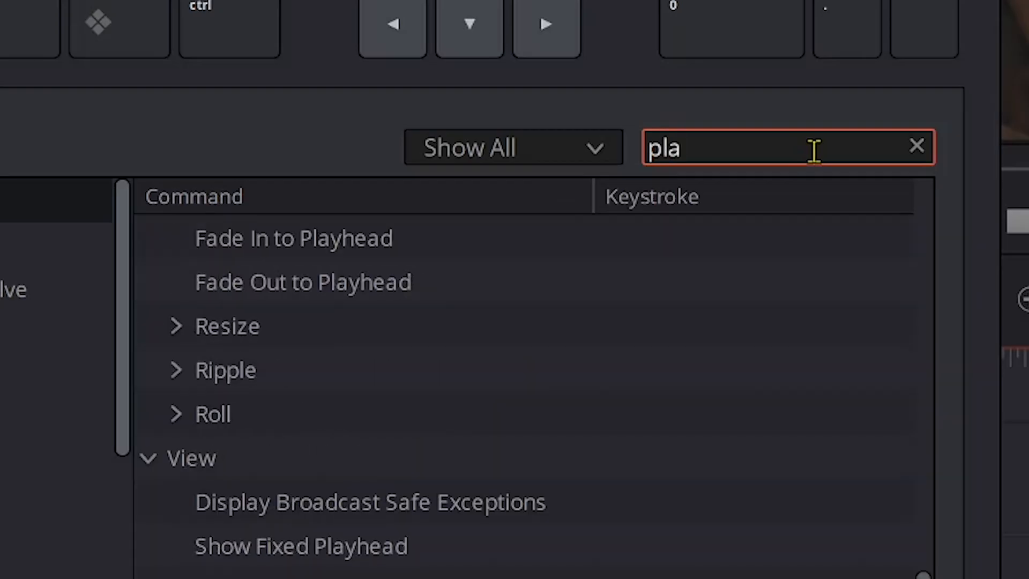
pyautogui.write('yhead')
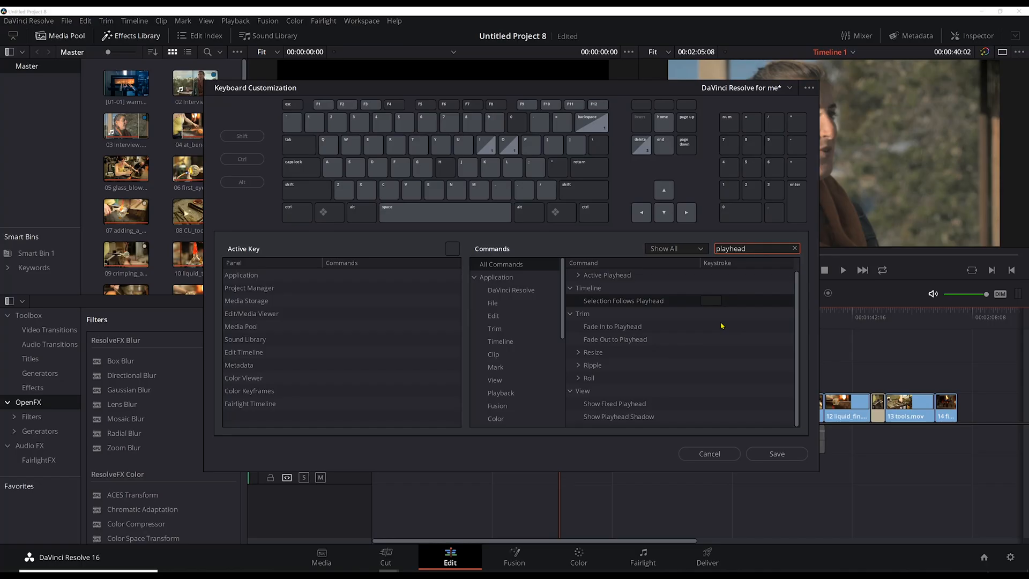
pyautogui.click(670, 406)
pyautogui.click(750, 246)
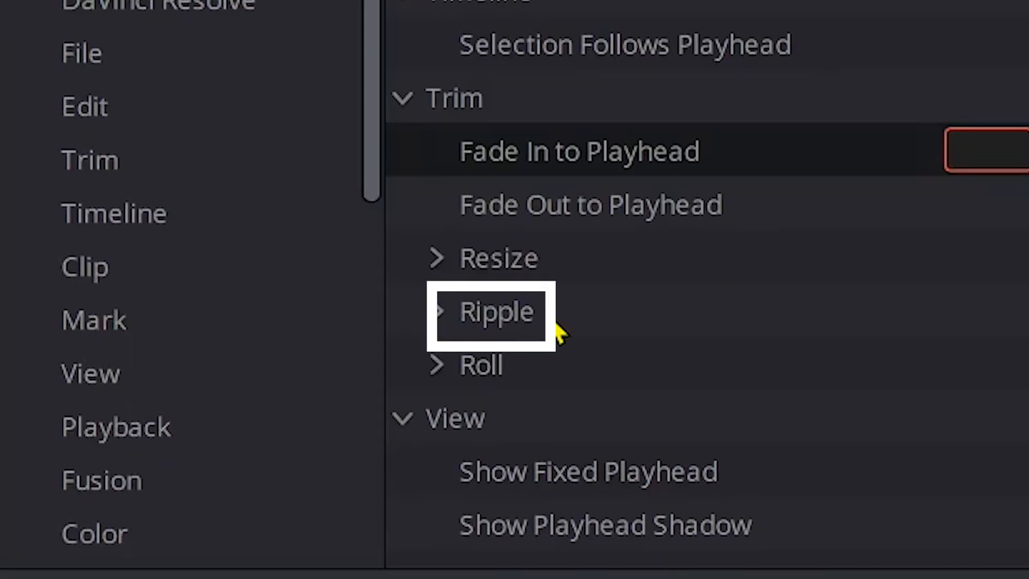
pyautogui.click(442, 317)
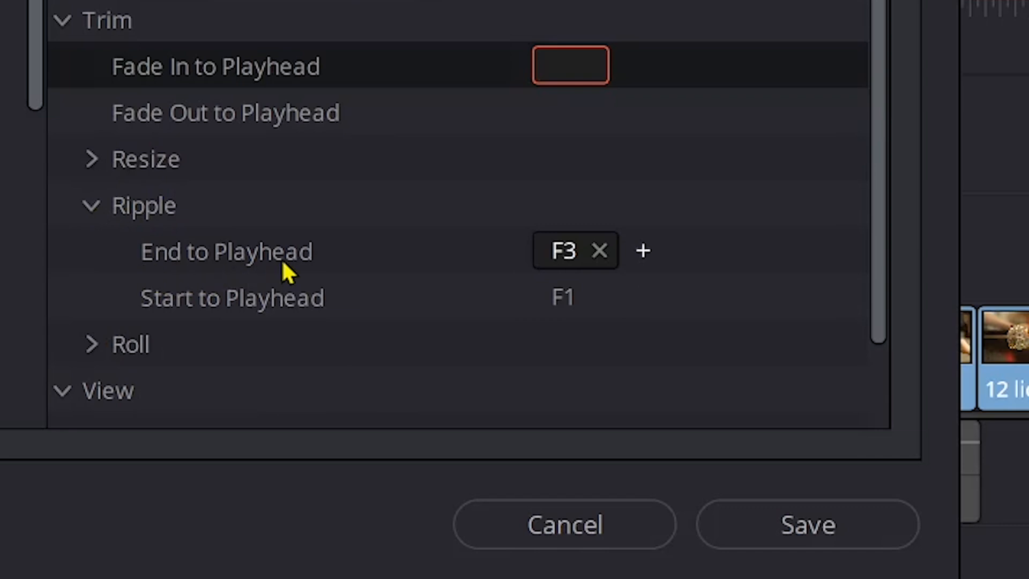
# Try Ctrl+] for Ripple End to Playhead and Ctrl+[ for Ripple Start to Playhead as extra keystrokes, removing each one again.
pyautogui.click(642, 251)
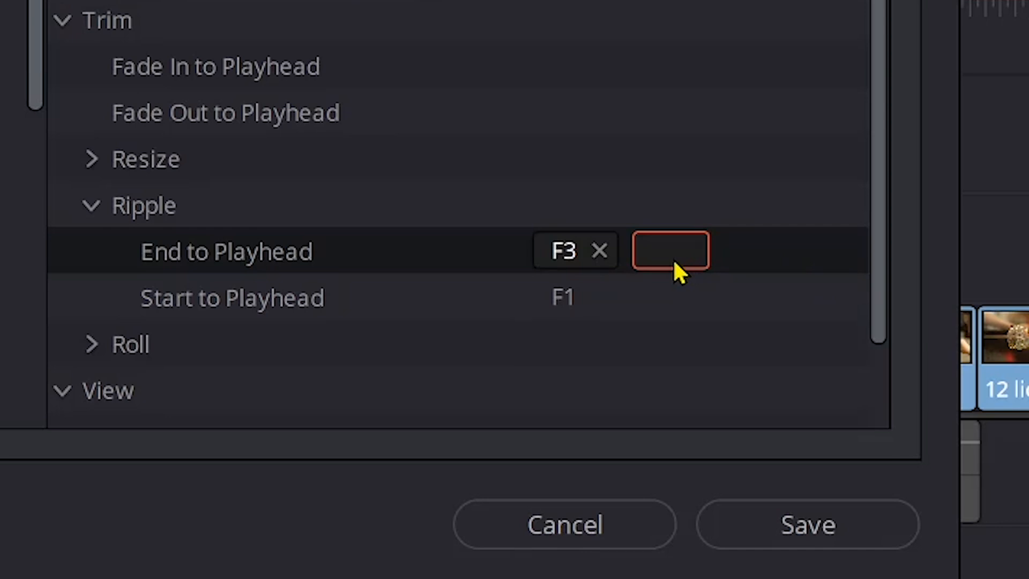
pyautogui.hotkey('ctrl', ']')
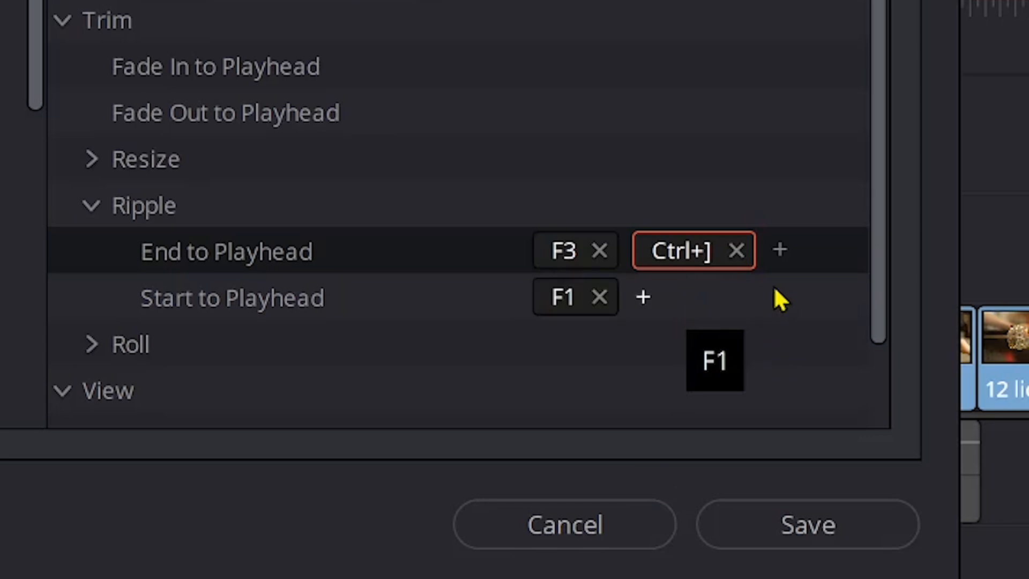
pyautogui.click(738, 250)
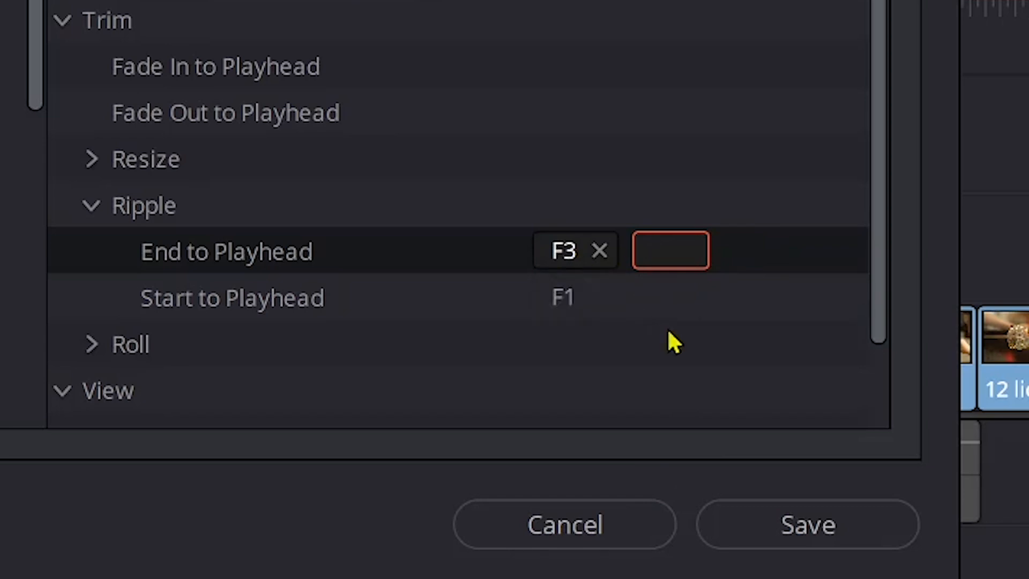
pyautogui.press('F1')
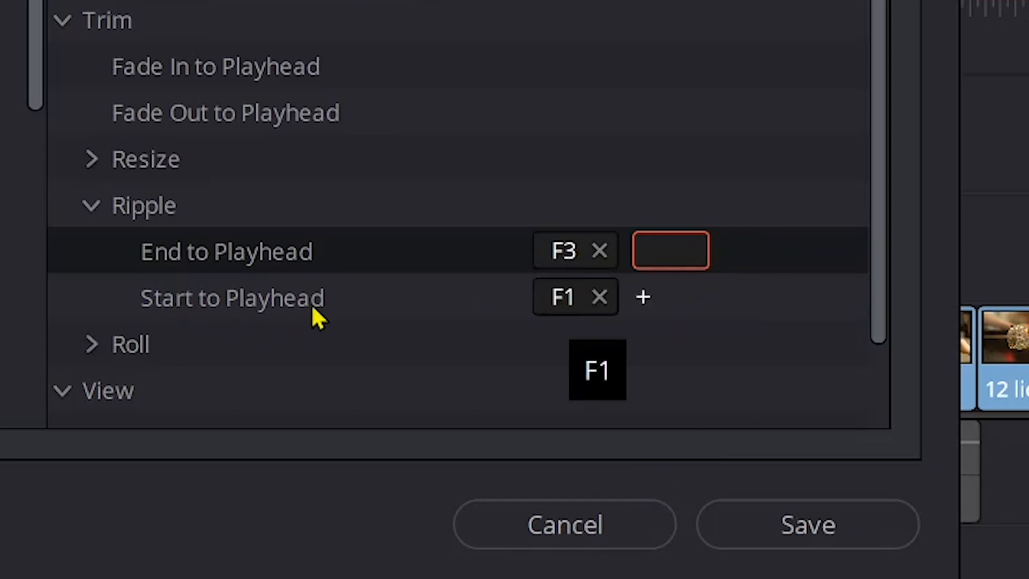
pyautogui.click(643, 299)
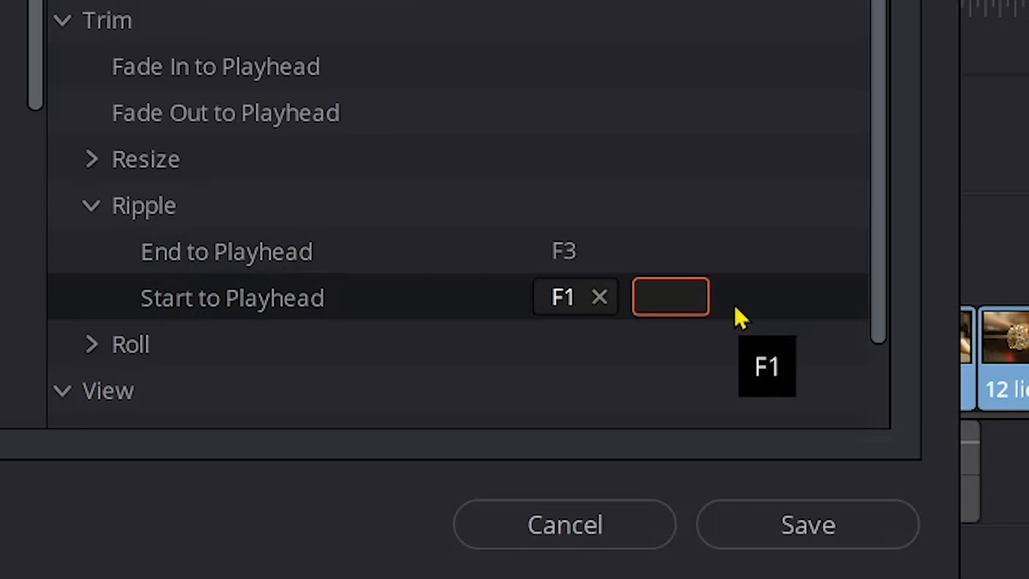
pyautogui.hotkey('ctrl', '[')
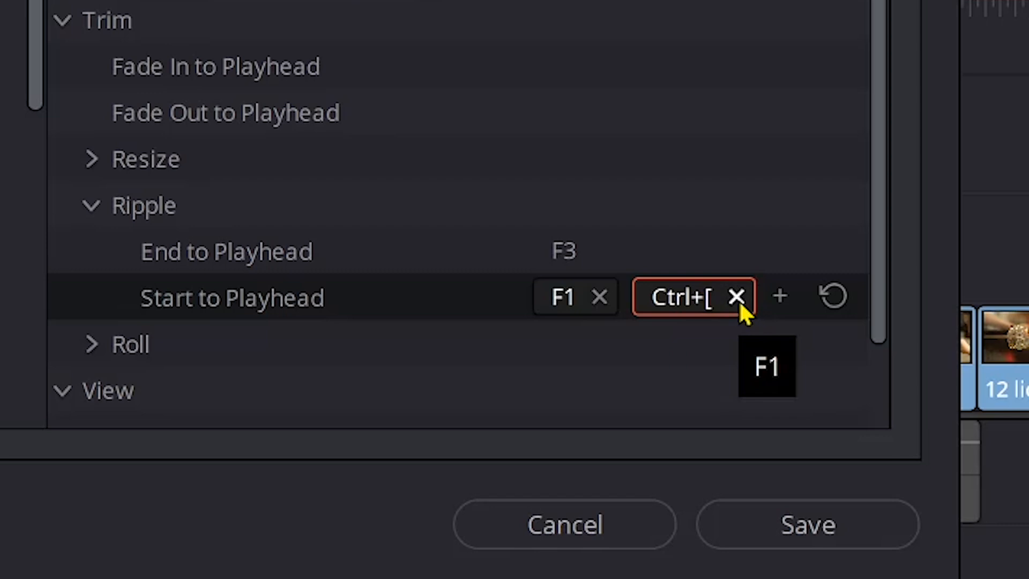
pyautogui.click(736, 297)
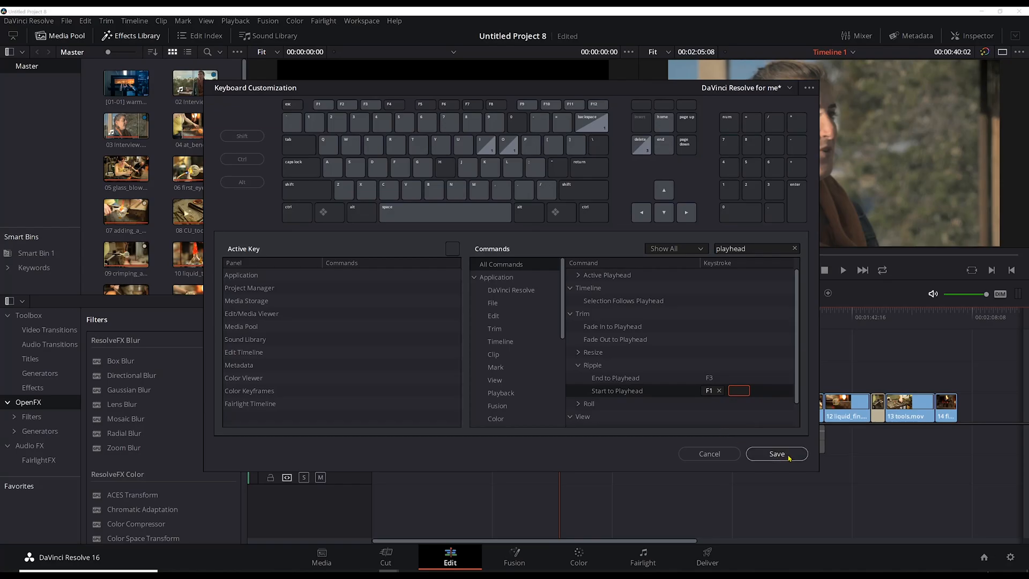
# Save the keyboard layout and close Keyboard Customization.
pyautogui.click(788, 457)
pyautogui.click(713, 456)
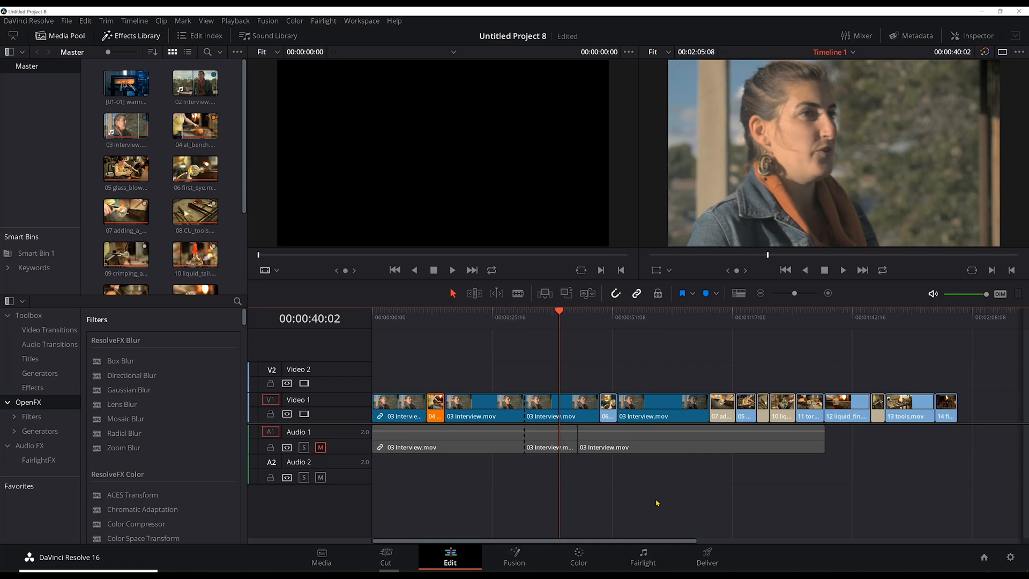
# Split the 03 Interview video and audio clips at 00:00:59:06 and undo the split.
pyautogui.moveTo(659, 455)
pyautogui.moveTo(572, 327); pyautogui.dragTo(650, 338)
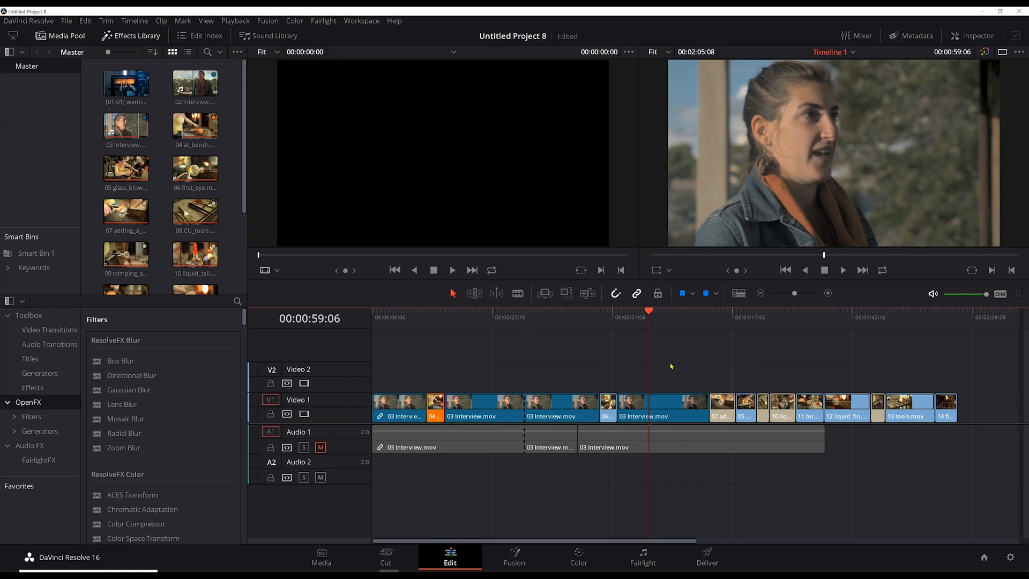
pyautogui.hotkey('ctrl', 'b')
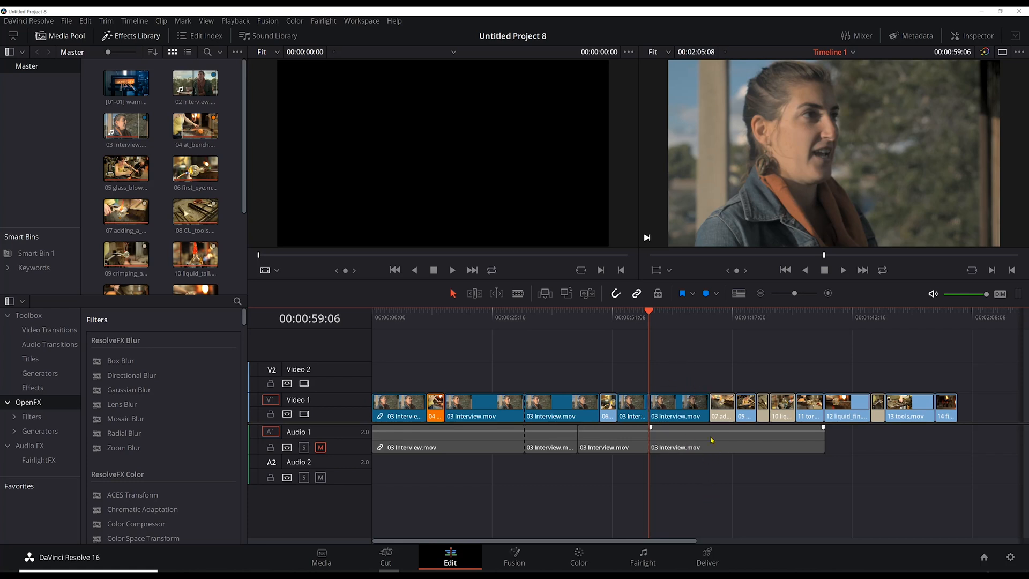
pyautogui.moveTo(649, 312)
pyautogui.mouseDown()
pyautogui.moveTo(617, 316)
pyautogui.moveTo(664, 325)
pyautogui.mouseUp()
pyautogui.hotkey('ctrl', 'z')
# With the playhead at 00:01:02:08, try ripple-trimming the 03 Interview clip's end and its start to the playhead, undoing each trim.
pyautogui.hotkey('ctrl', 'shift', ']')
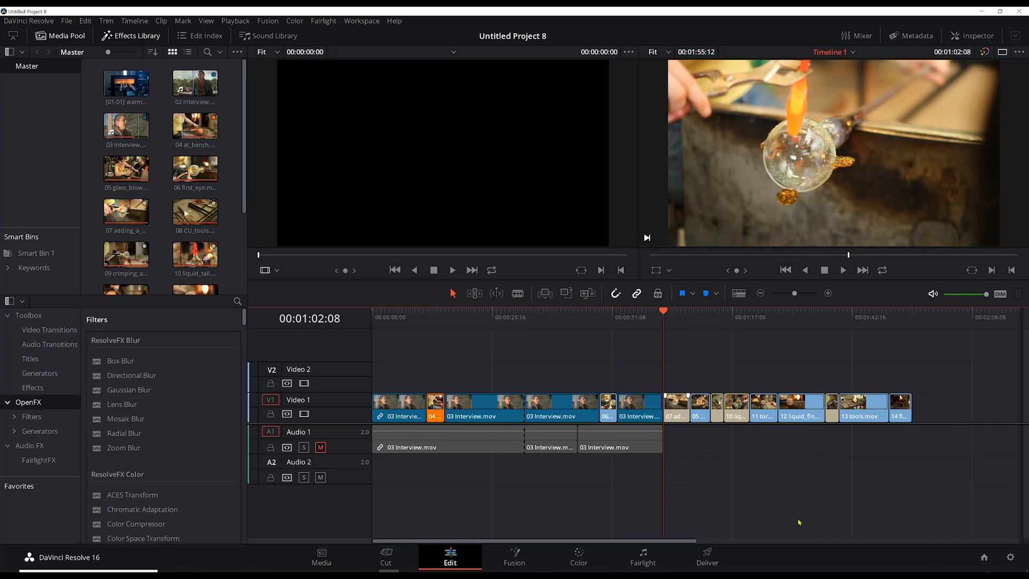
pyautogui.hotkey('ctrl', 'z')
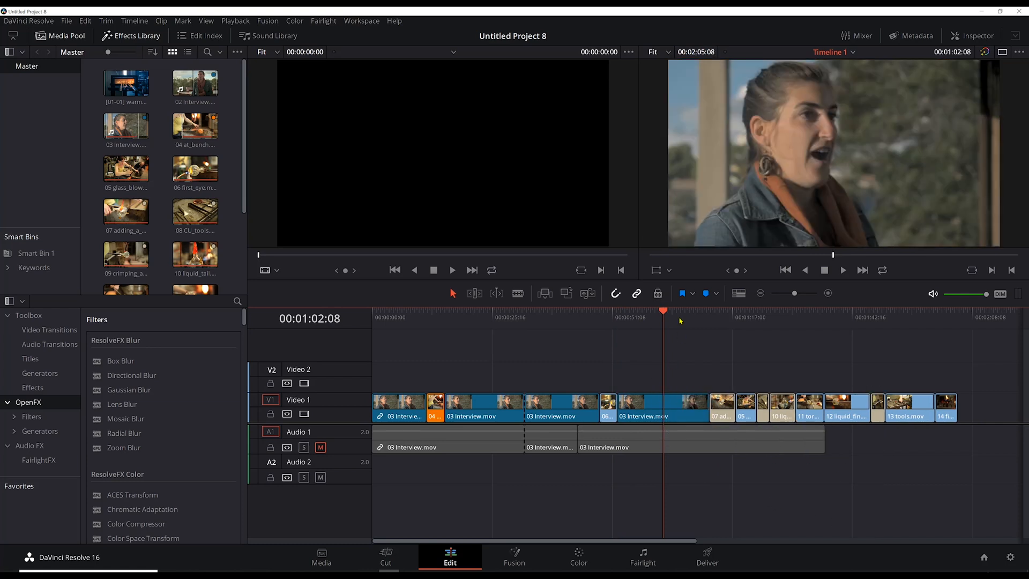
pyautogui.hotkey('ctrl', 'shift', 'z')
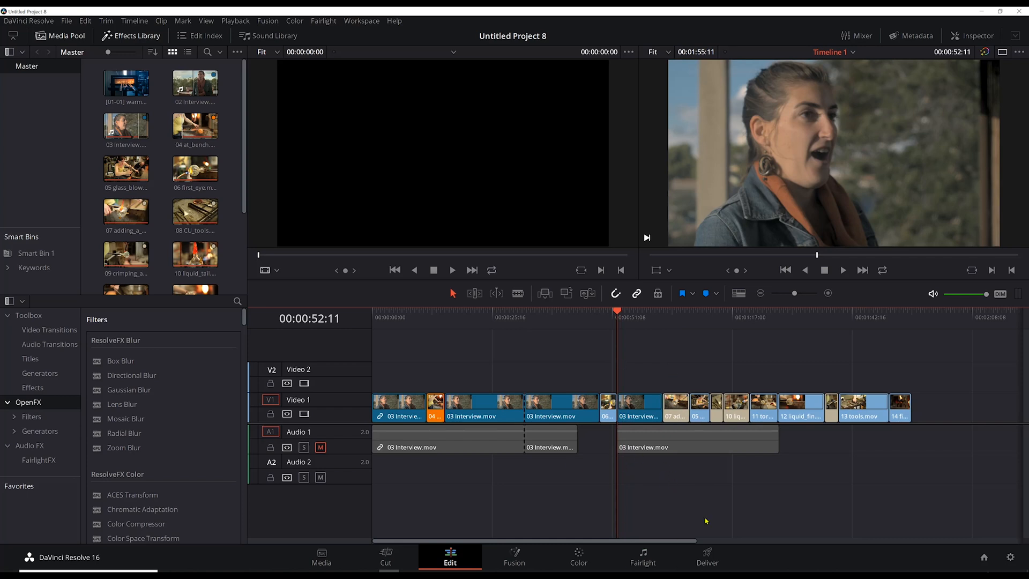
pyautogui.hotkey('ctrl', 'z')
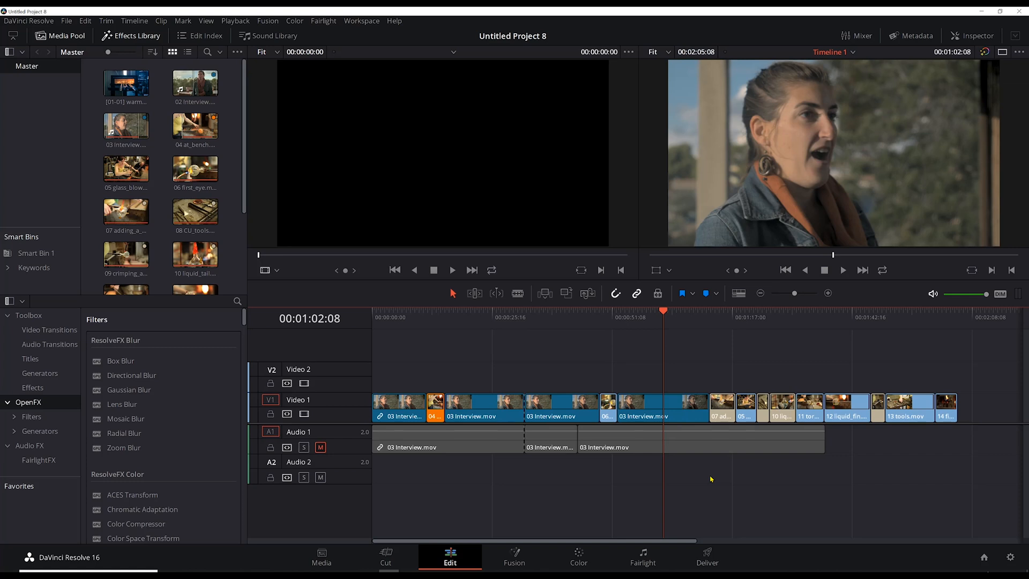
pyautogui.moveTo(665, 315)
pyautogui.mouseDown()
pyautogui.moveTo(735, 314)
pyautogui.moveTo(672, 315)
pyautogui.mouseUp()
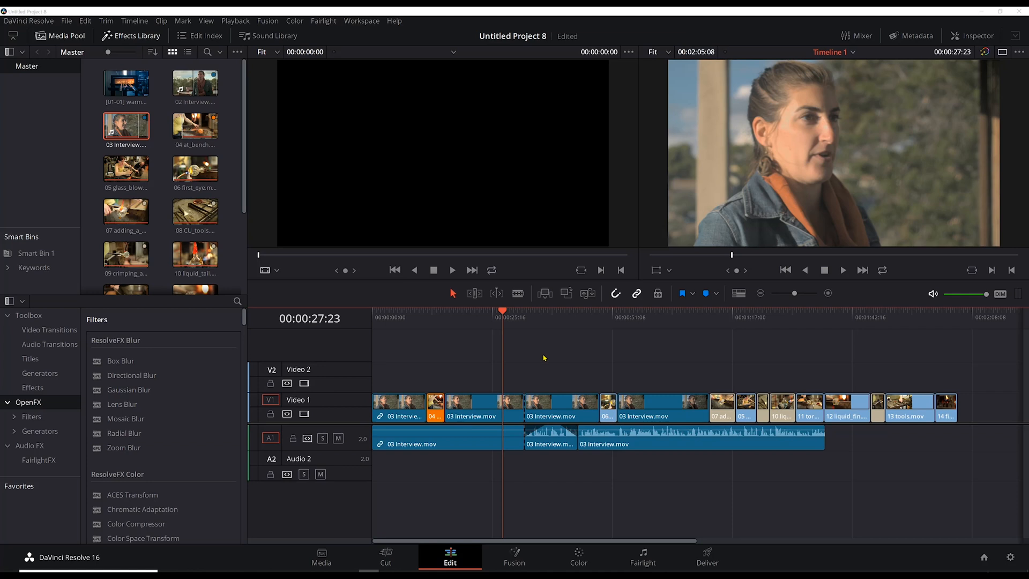
# Make the Audio 1 track taller and give the first 03 Interview audio clip a fade-out and fade-in of about 7 seconds each.
pyautogui.click(49, 344)
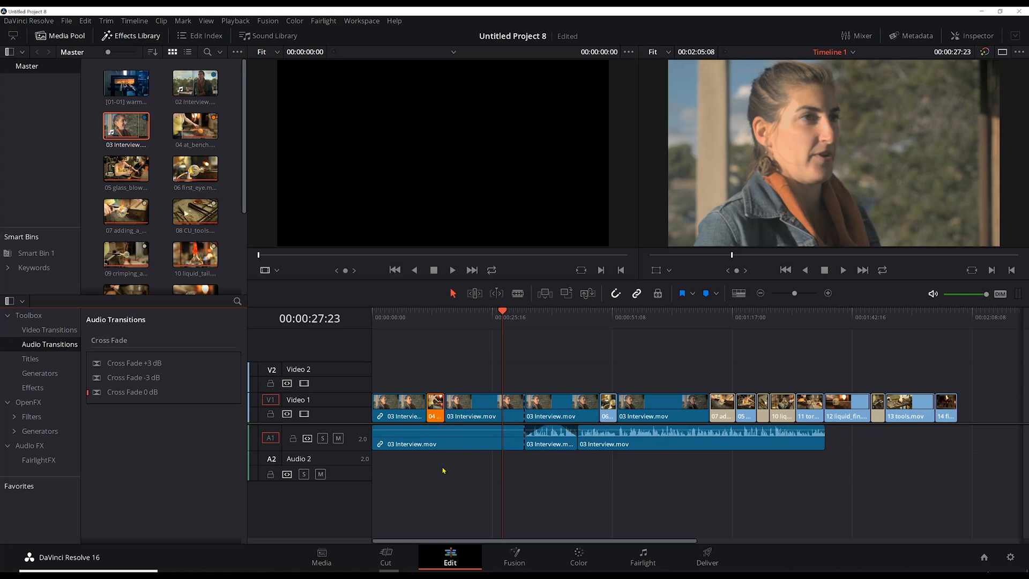
pyautogui.moveTo(361, 449); pyautogui.dragTo(361, 465)
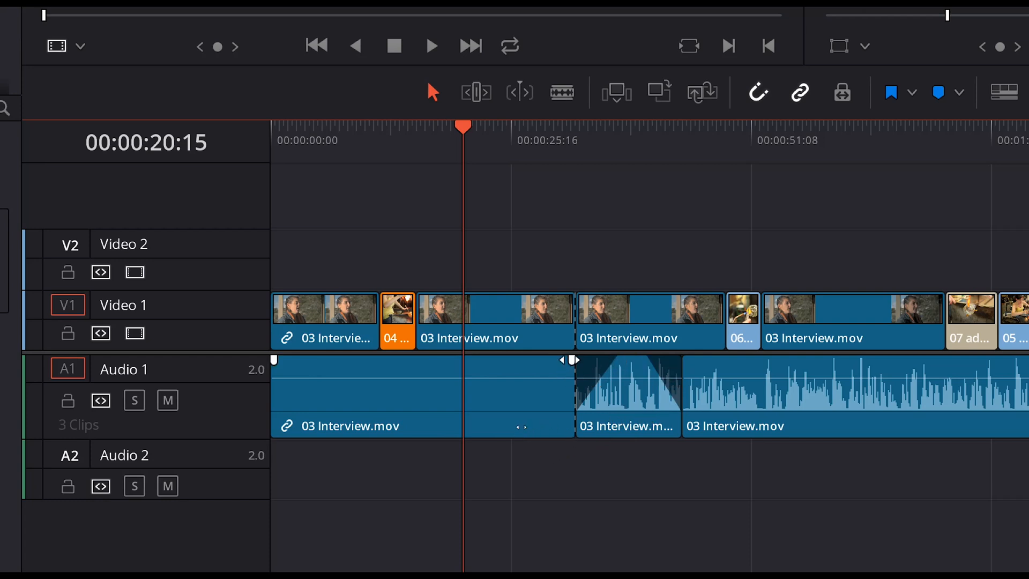
pyautogui.moveTo(572, 360); pyautogui.dragTo(505, 361)
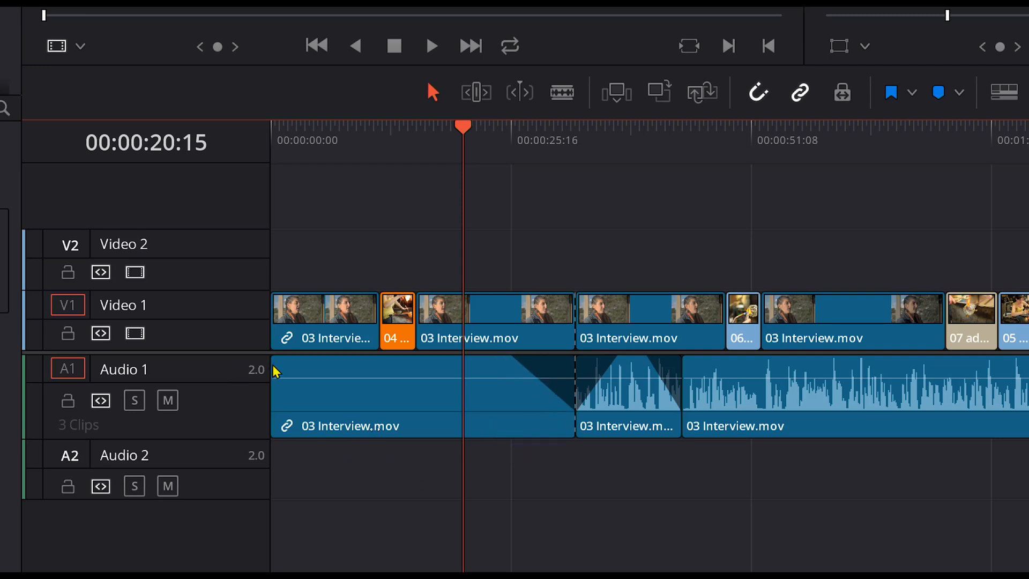
pyautogui.moveTo(273, 360); pyautogui.dragTo(340, 360)
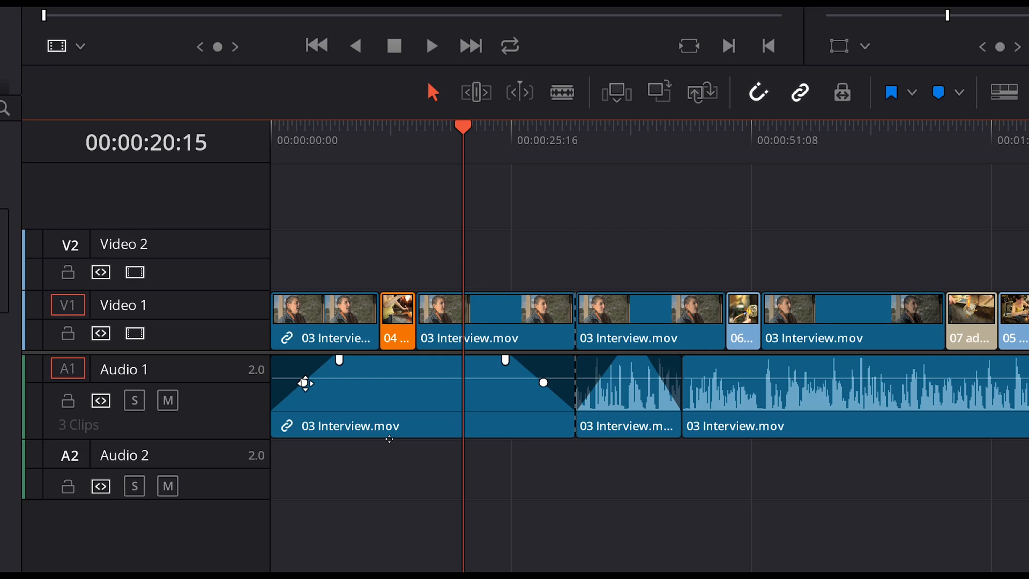
# Bend the first audio clip's fade-in curve upward for a fast rise and play it from the timeline start.
pyautogui.moveTo(305, 383)
pyautogui.mouseDown()
pyautogui.moveTo(285, 365)
pyautogui.moveTo(324, 397)
pyautogui.moveTo(316, 365)
pyautogui.moveTo(301, 366)
pyautogui.moveTo(296, 393)
pyautogui.moveTo(287, 386)
pyautogui.moveTo(290, 369)
pyautogui.moveTo(307, 379)
pyautogui.moveTo(295, 367)
pyautogui.mouseUp()
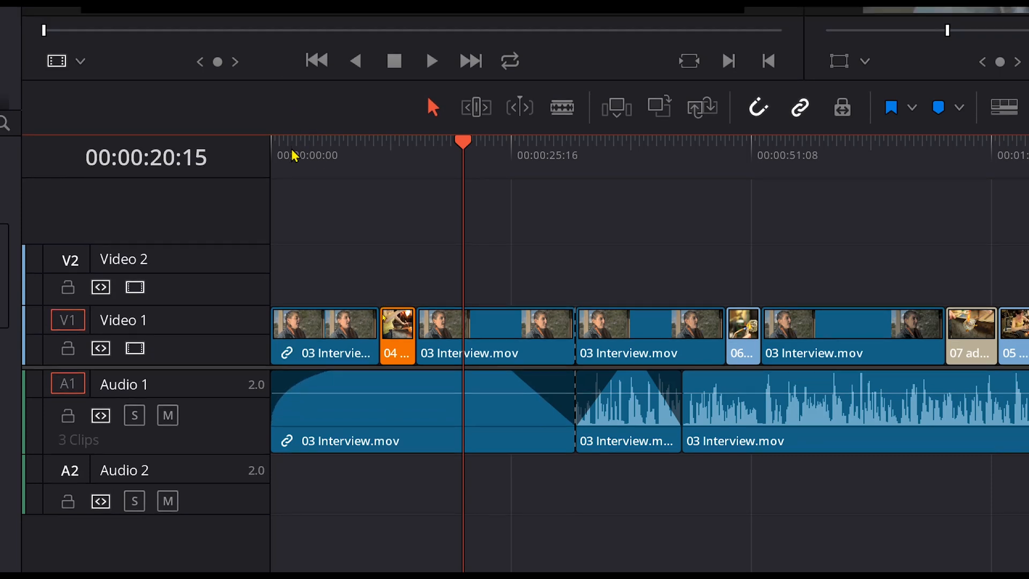
pyautogui.moveTo(294, 153); pyautogui.dragTo(271, 152)
pyautogui.press('space')
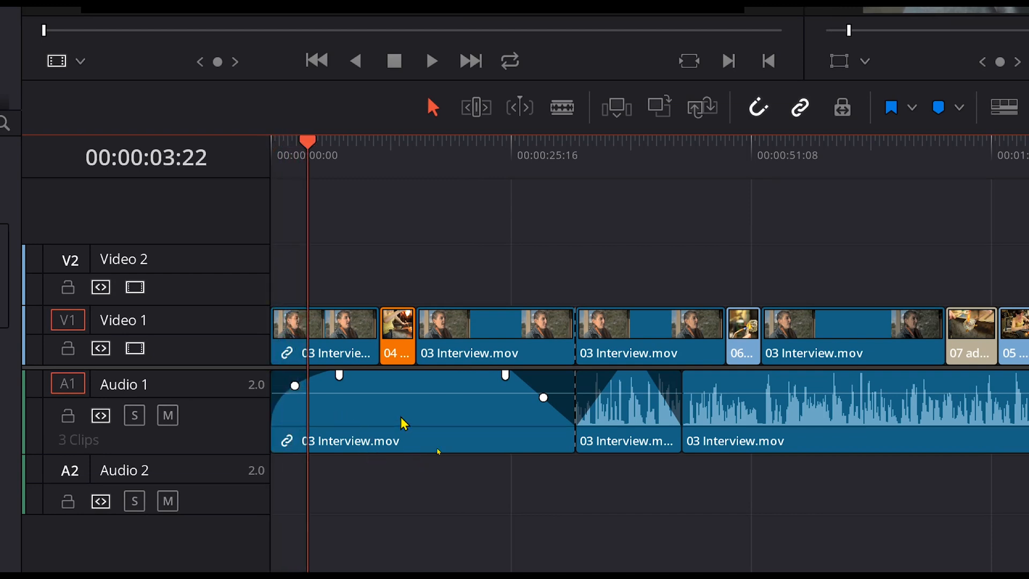
pyautogui.press('space')
# Bend the fade-in curve downward for a slow rise, play it from the timeline start, and straighten the curve again.
pyautogui.moveTo(329, 150); pyautogui.dragTo(271, 149)
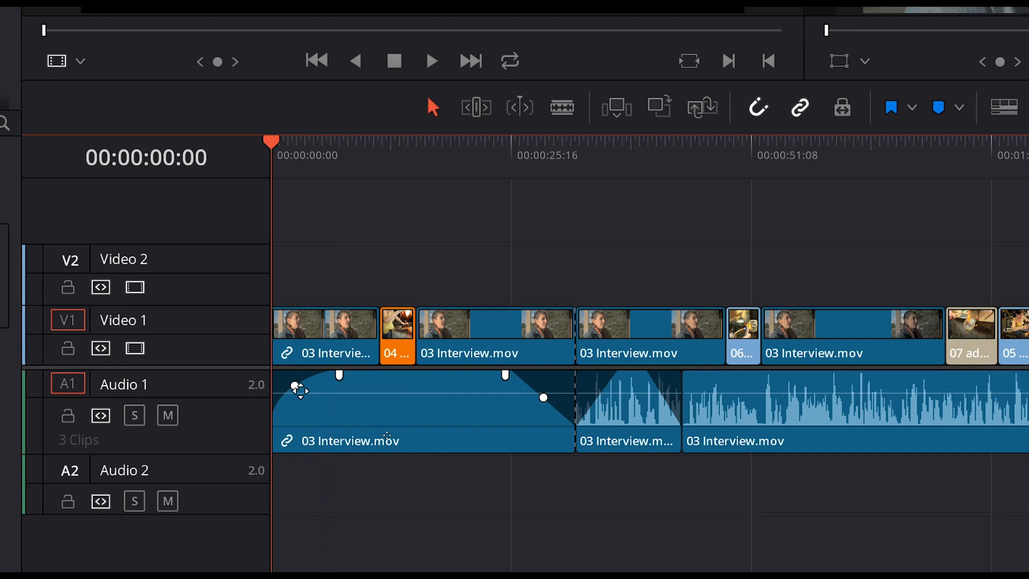
pyautogui.moveTo(295, 384); pyautogui.dragTo(323, 414)
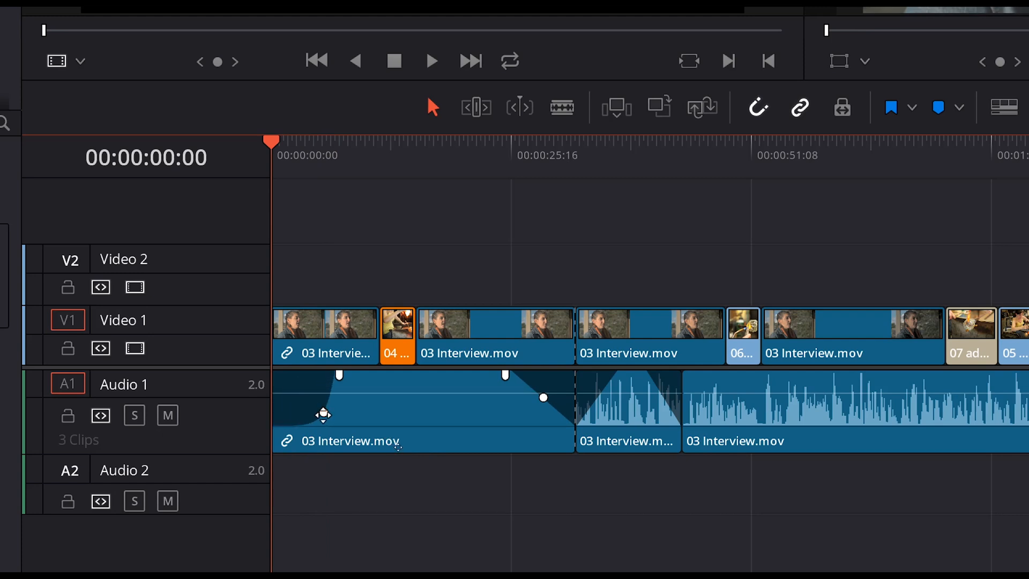
pyautogui.press('space')
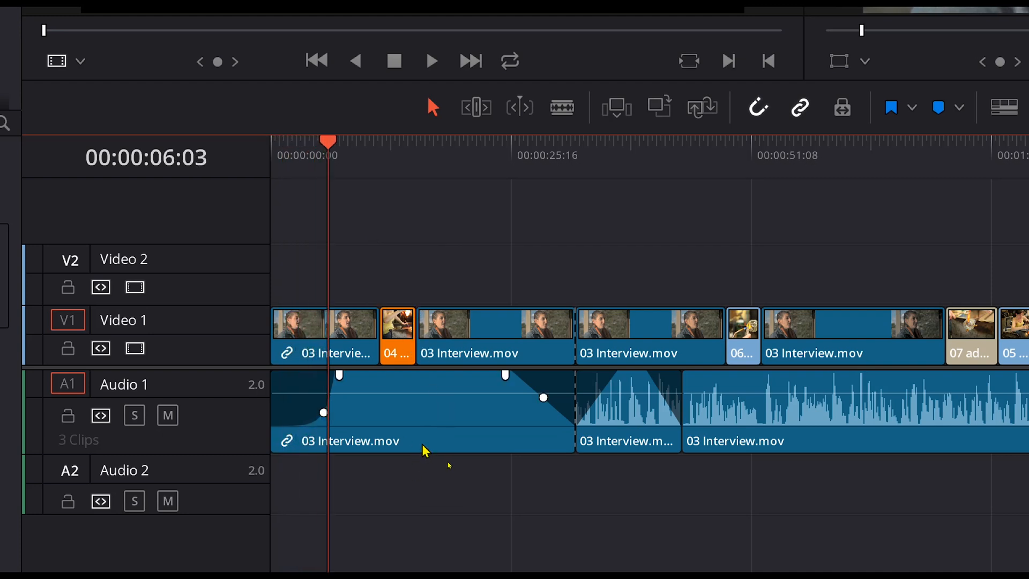
pyautogui.press('space')
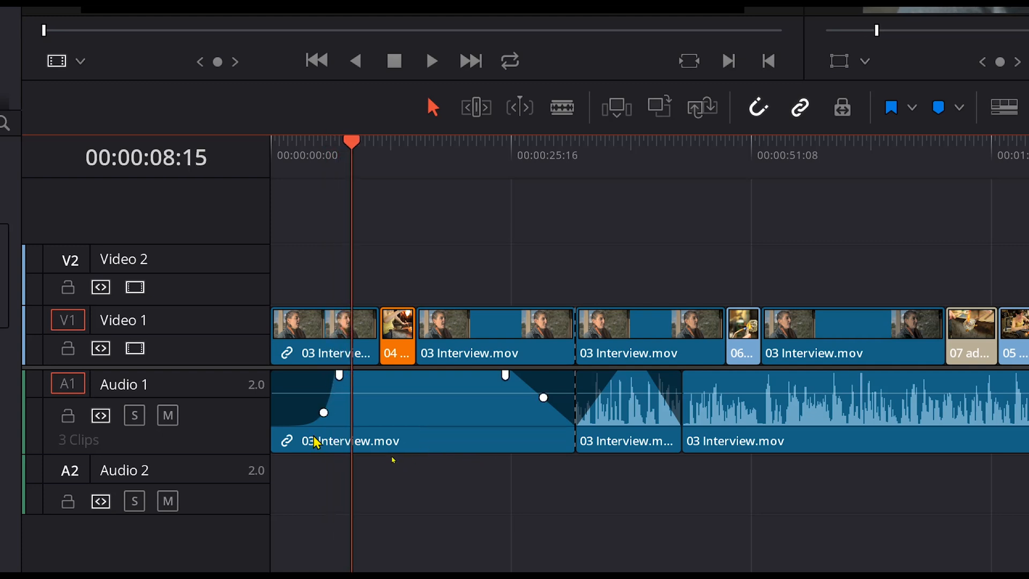
pyautogui.moveTo(322, 413); pyautogui.dragTo(313, 393)
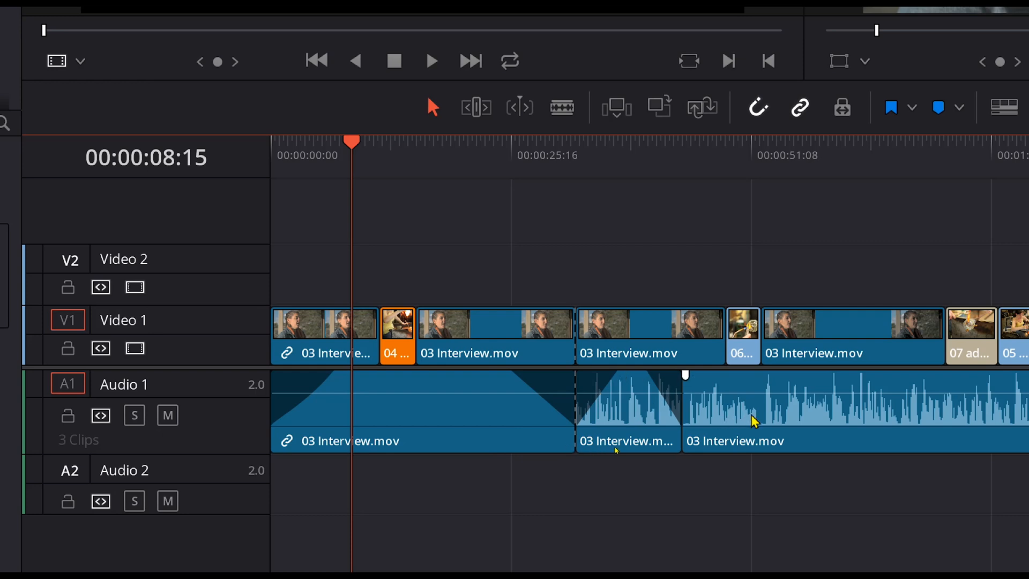
# Copy the first 03 Interview audio clip and open Paste Attributes for the last 03 Interview clip on Audio 1.
pyautogui.click(439, 430)
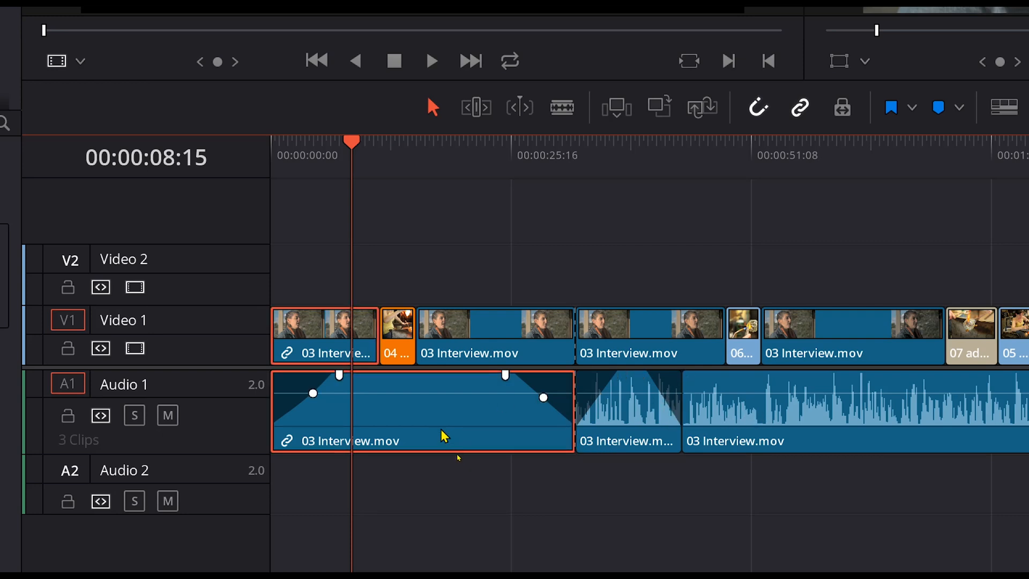
pyautogui.hotkey('ctrl', 'c')
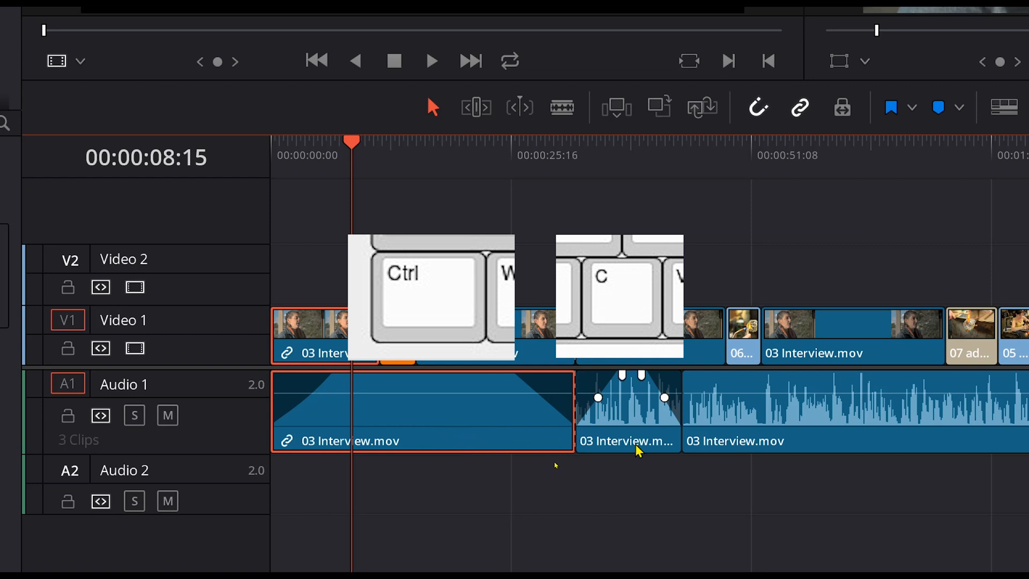
pyautogui.click(795, 418)
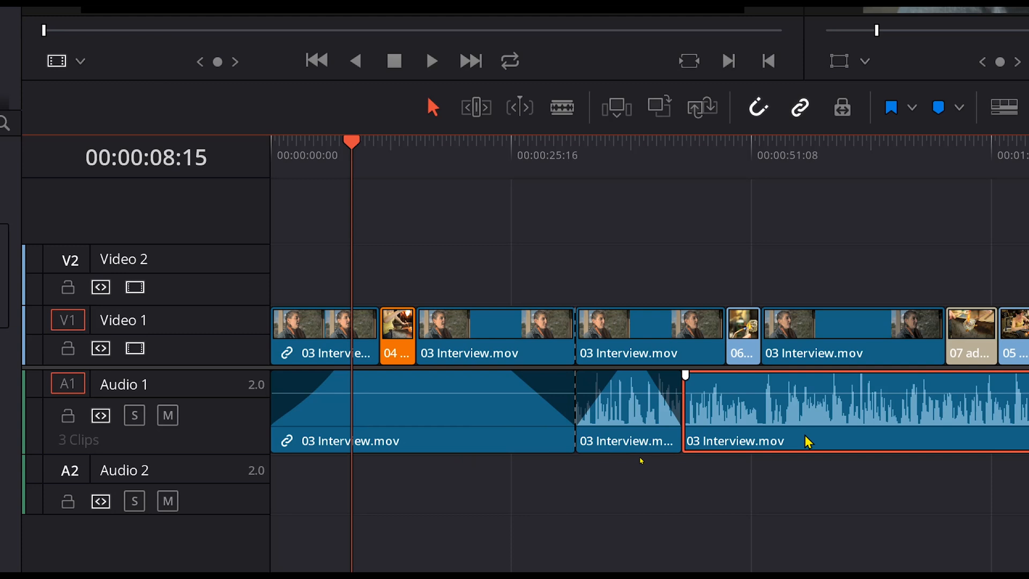
pyautogui.hotkey('alt', 'v')
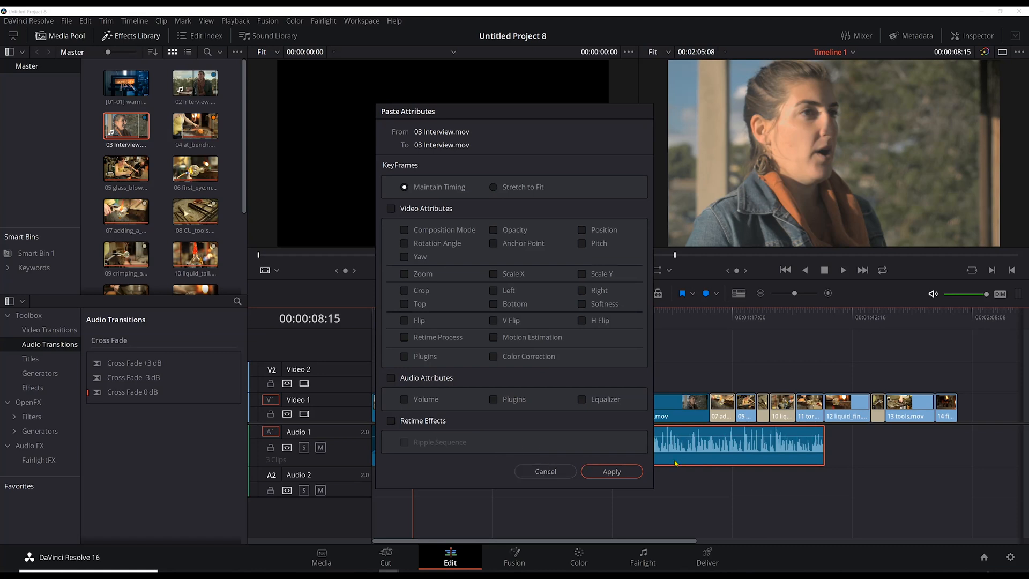
# Paste the Volume, Plugins, Equalizer and Retime Effects attributes onto the last Audio 1 clip.
pyautogui.moveTo(509, 116); pyautogui.dragTo(646, 107)
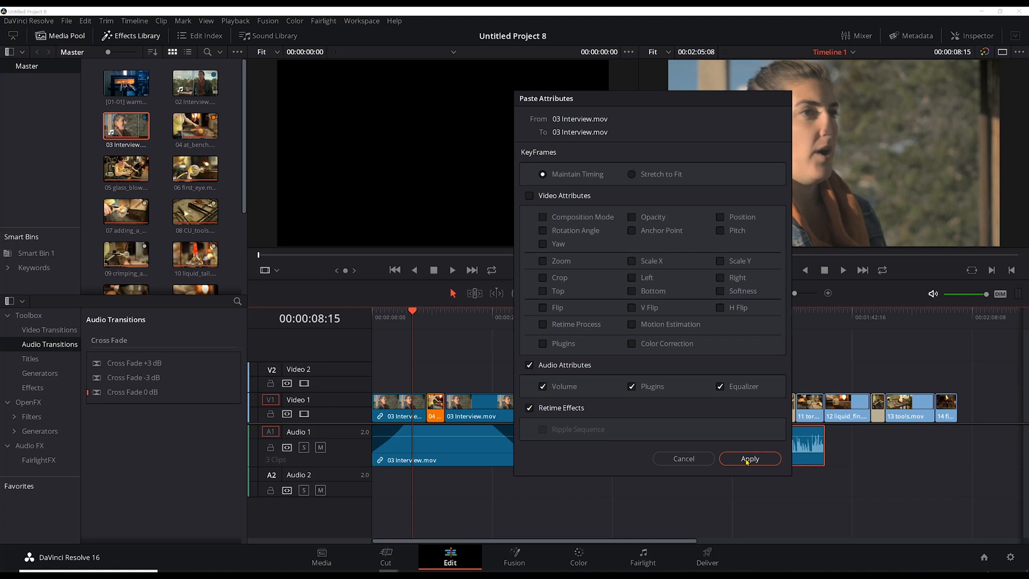
pyautogui.click(543, 386)
pyautogui.click(631, 387)
pyautogui.click(720, 389)
pyautogui.click(636, 388)
pyautogui.click(749, 459)
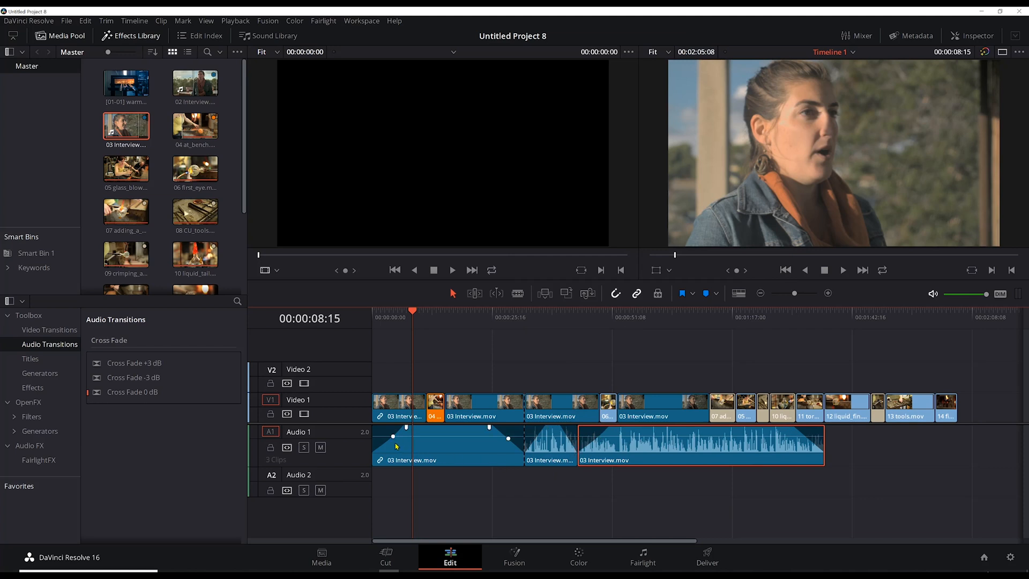
# Move the last Audio 1 clip to the timeline start on Audio 2 and select the first 03 Interview clip above it.
pyautogui.moveTo(649, 448); pyautogui.dragTo(436, 482)
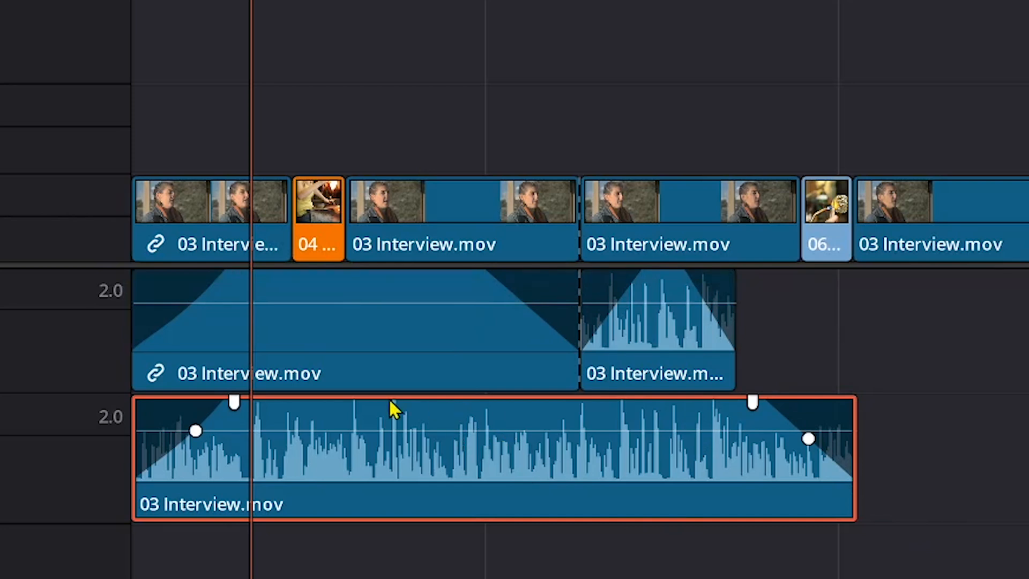
pyautogui.click(316, 341)
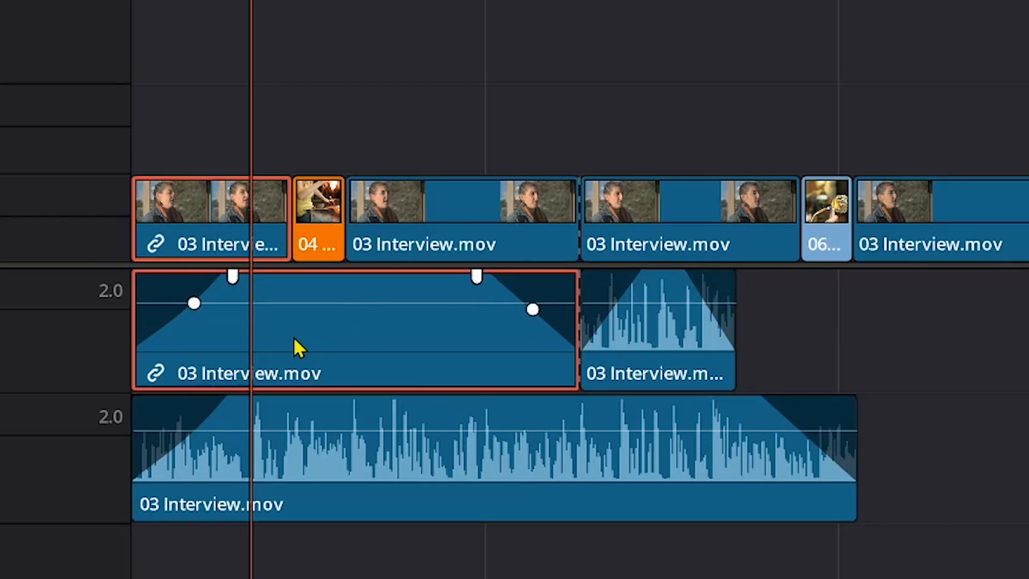